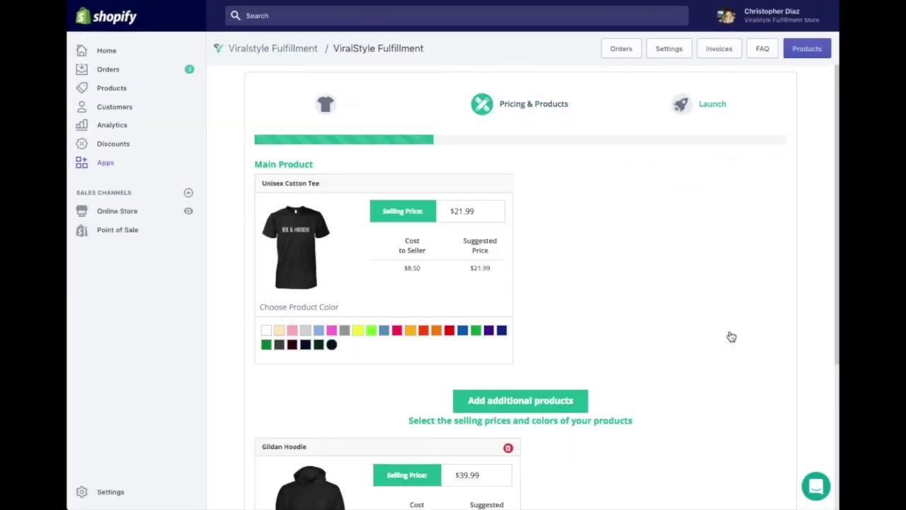
Set the Unisex Cotton Tee's selling price to $19.99.
scroll(495, 326, down, 3)
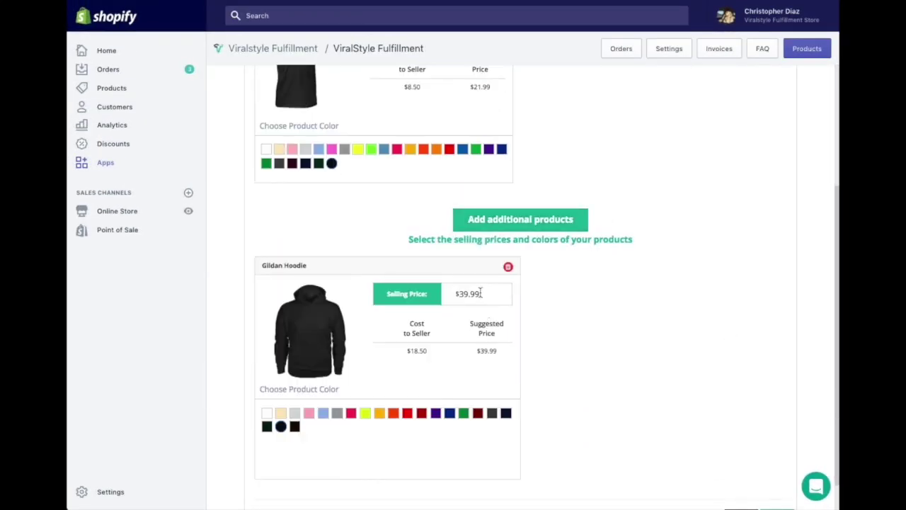
scroll(460, 297, up, 3)
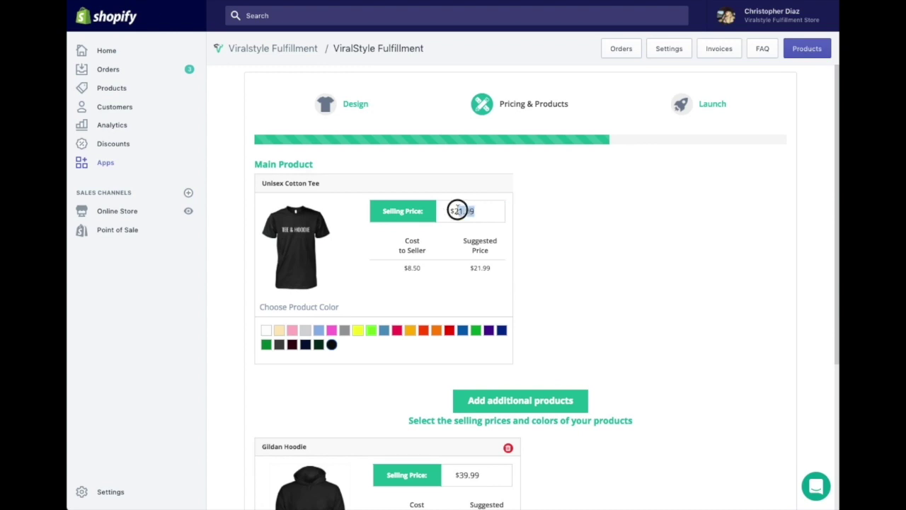
double_click(457, 211)
text(19.99)
Set the Gildan Hoodie's selling price to $35.99 and continue to the Launch step.
scroll(467, 283, down, 2)
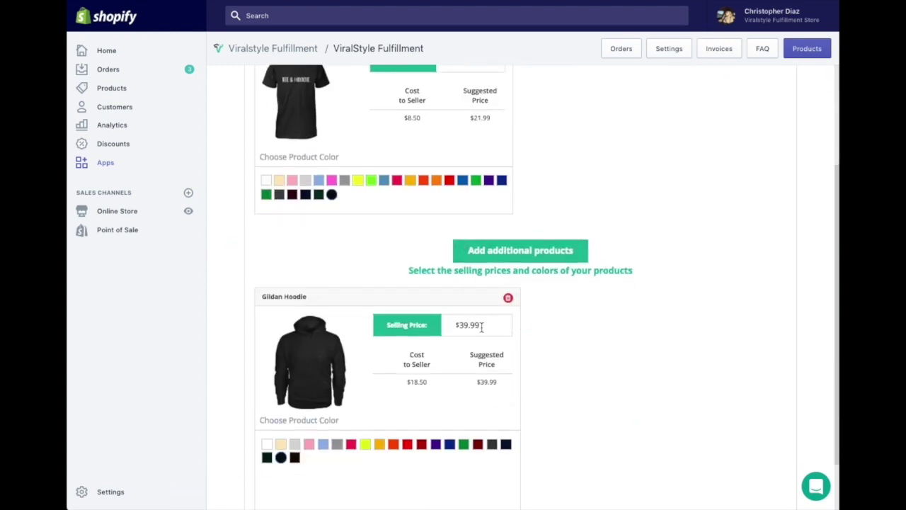
double_click(464, 325)
click(573, 329)
scroll(572, 332, up, 1)
scroll(571, 332, down, 3)
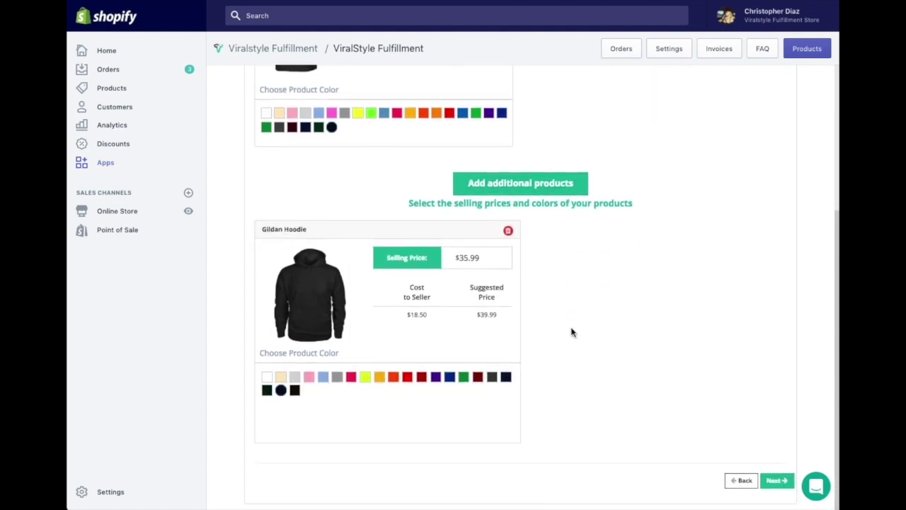
click(777, 484)
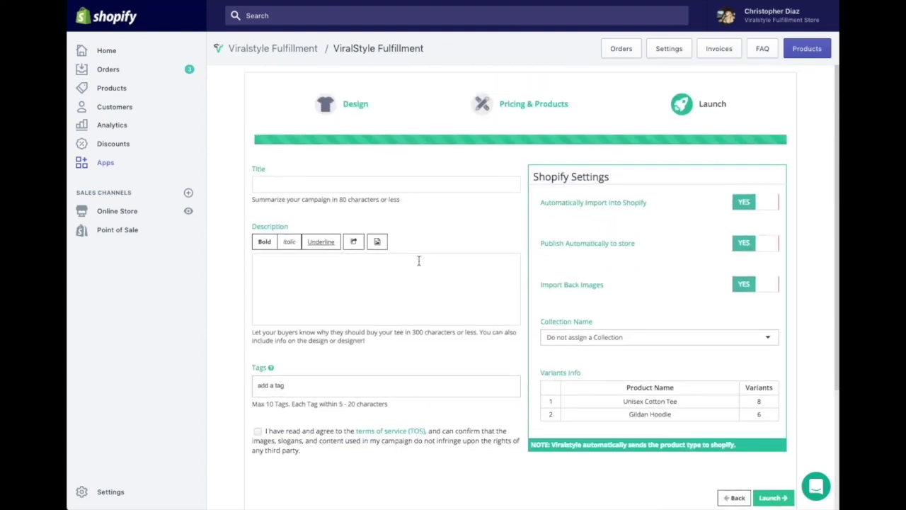
Enter the campaign title ORIGINAL PRODUCT GROUP and copy the same text into the Description.
click(344, 186)
text(O)
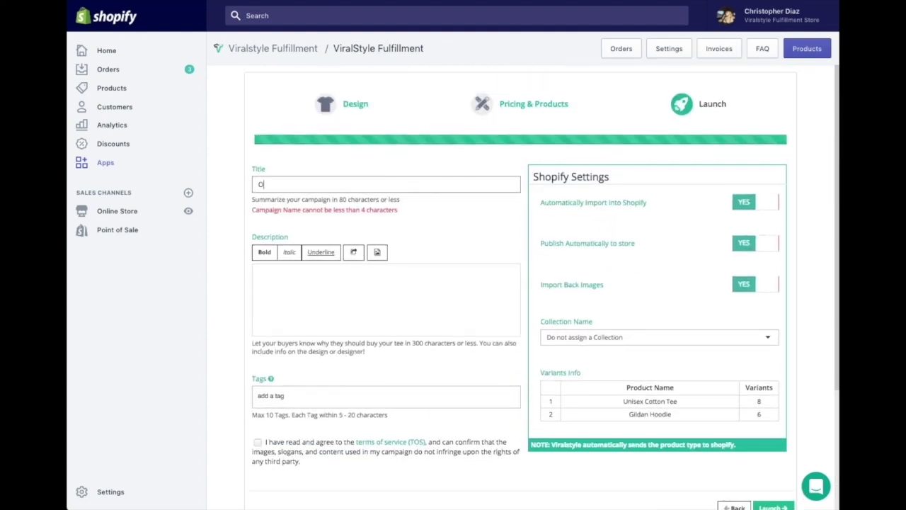
text(RIGINAL PRODU)
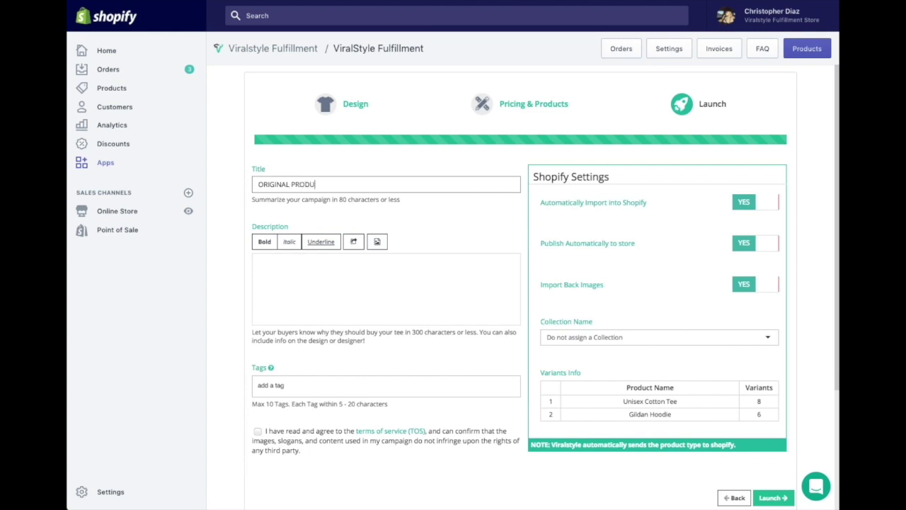
text(CT GROP)
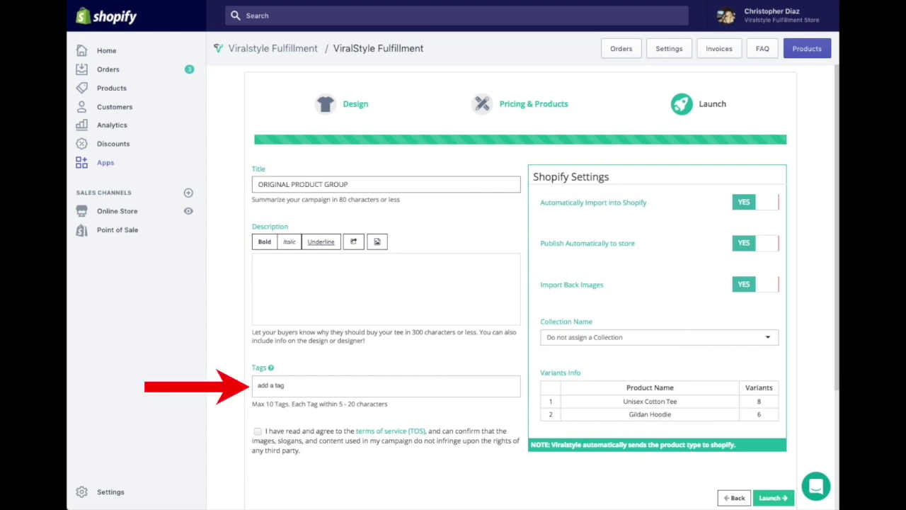
drag(356, 183, 253, 182)
key(ctrl+c)
click(276, 262)
key(ctrl+v)
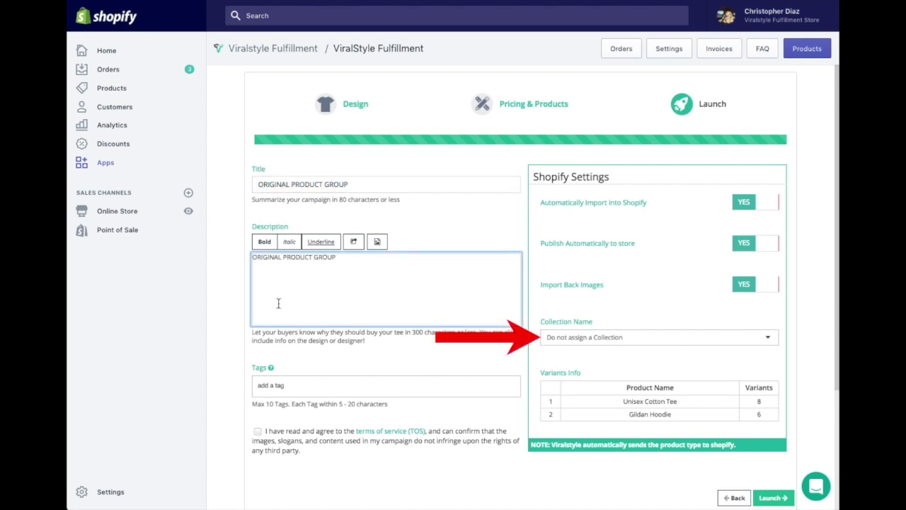
Accept the terms, set Import Back Images to NO, choose Manual Collection Products, and launch.
click(222, 361)
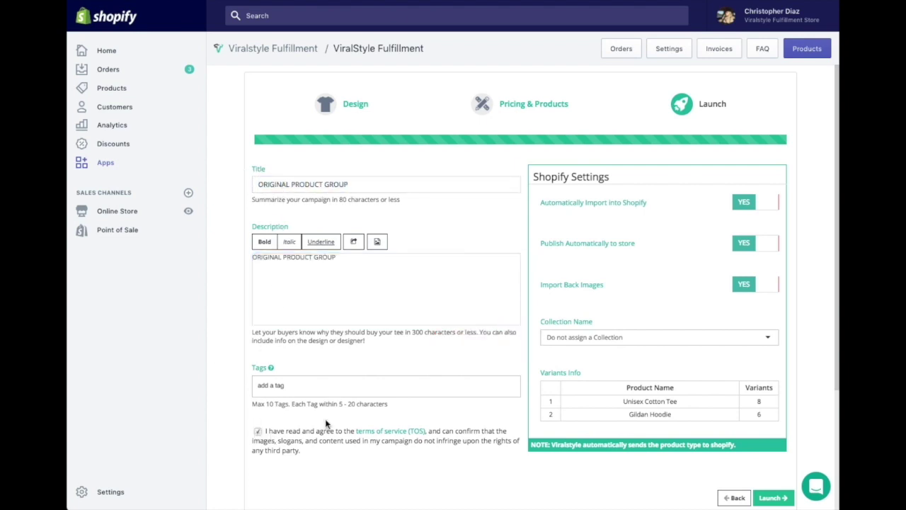
click(747, 286)
click(575, 338)
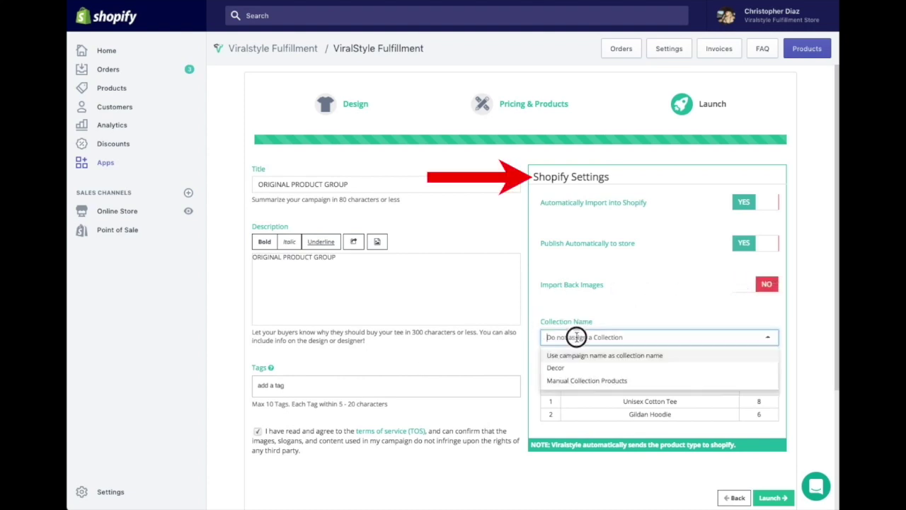
click(580, 382)
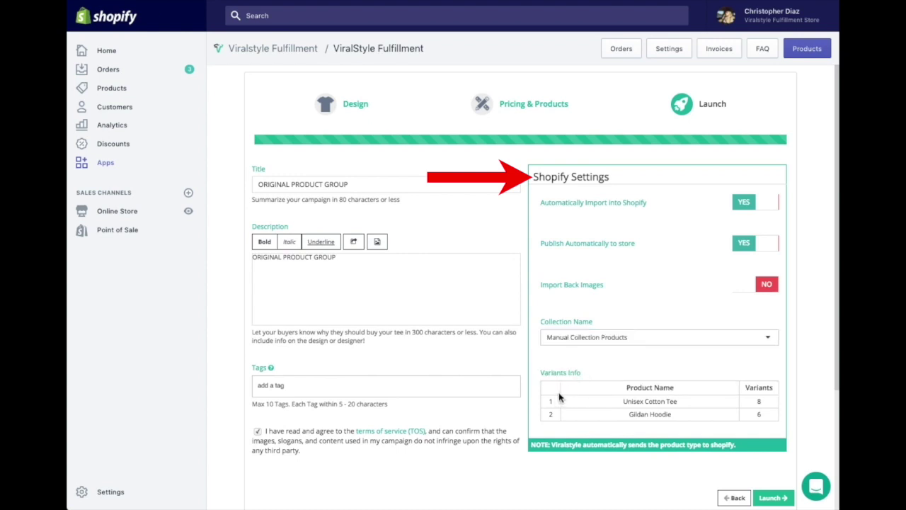
click(747, 245)
click(767, 245)
click(768, 204)
click(768, 204)
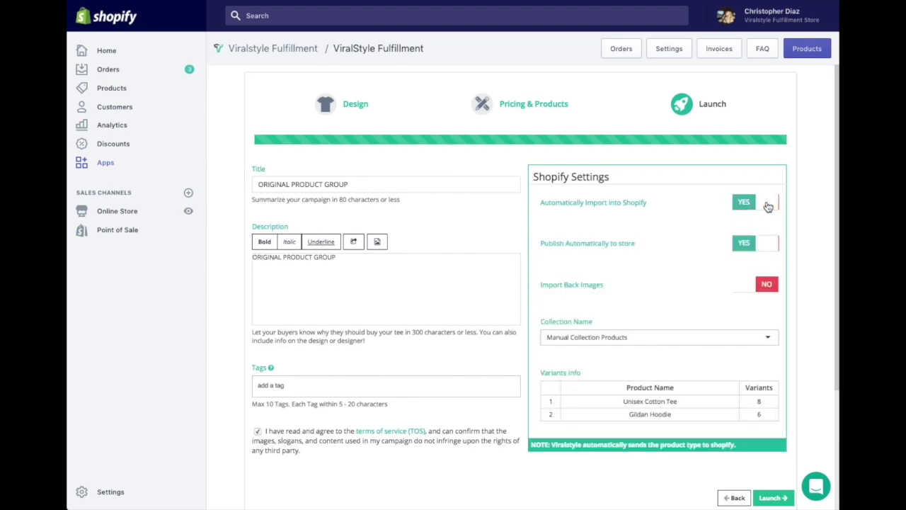
click(767, 498)
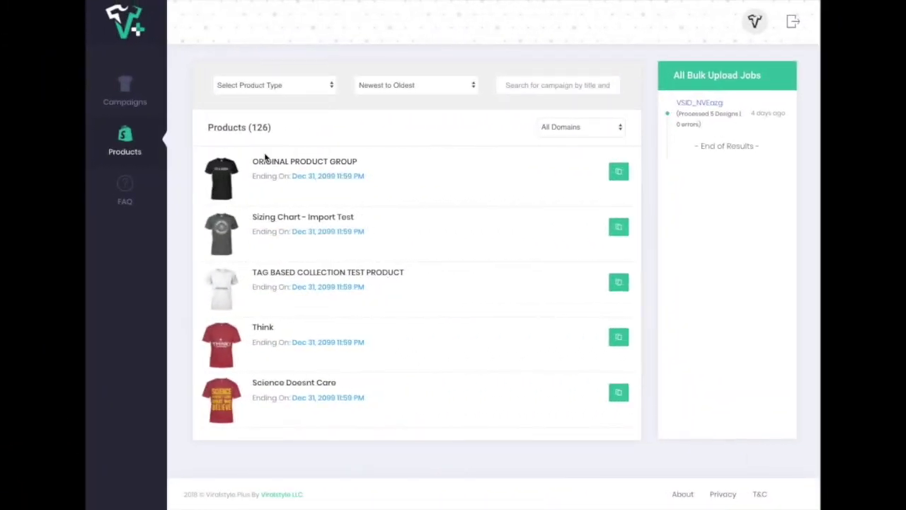
From Products, bulk-clone ORIGINAL PRODUCT GROUP and download its design template.
click(124, 141)
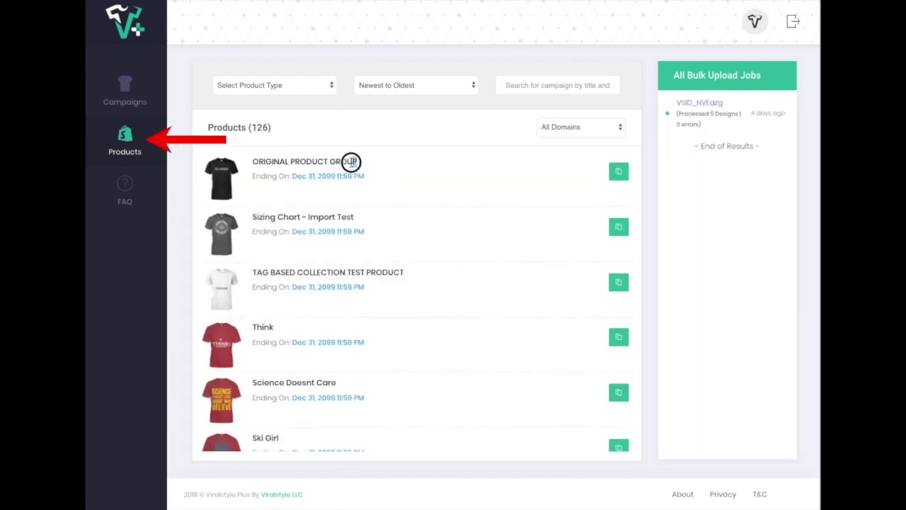
drag(351, 162, 255, 161)
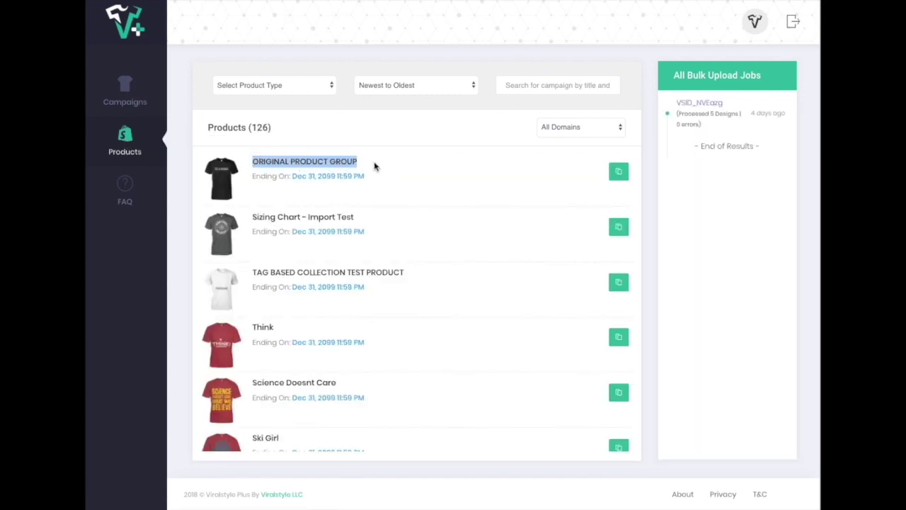
click(619, 171)
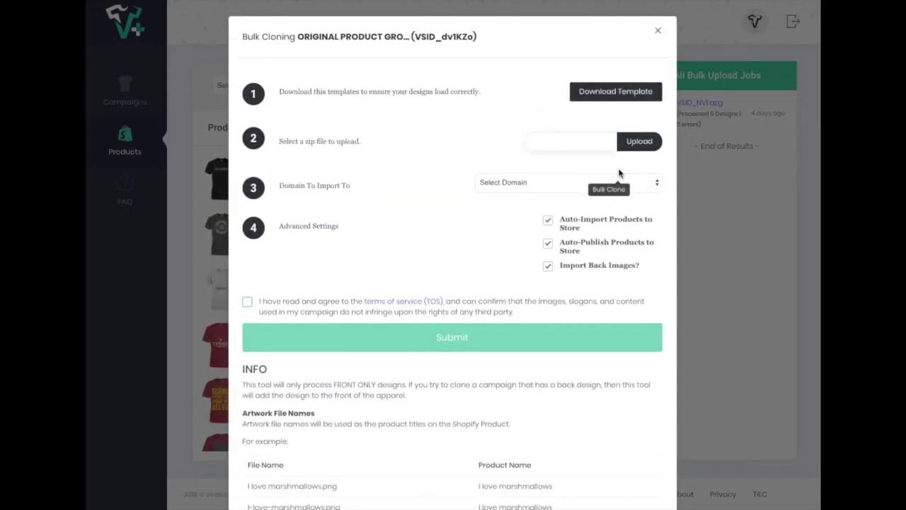
click(609, 99)
scroll(382, 425, down, 2)
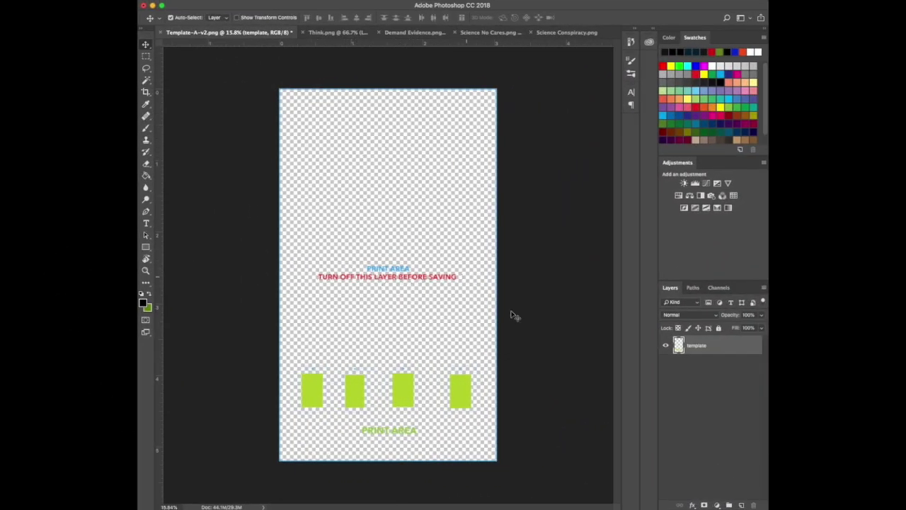
click(665, 347)
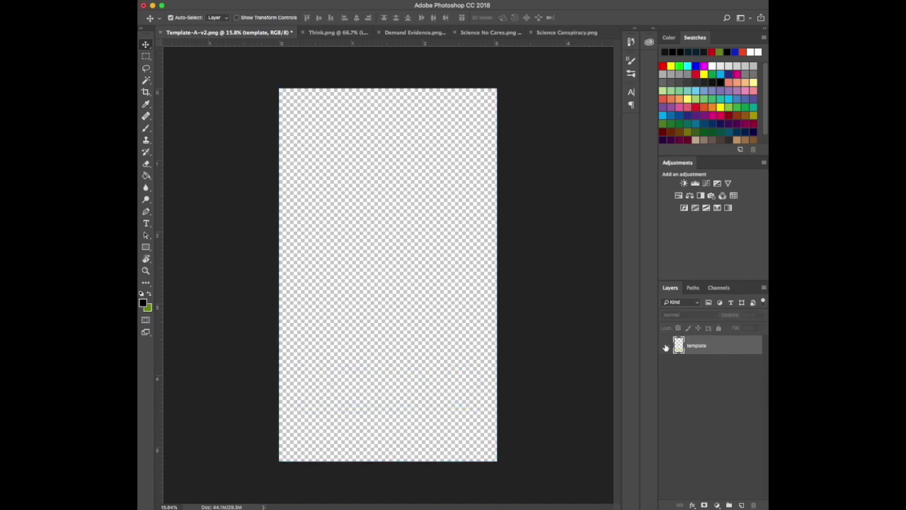
click(666, 347)
click(666, 347)
click(666, 346)
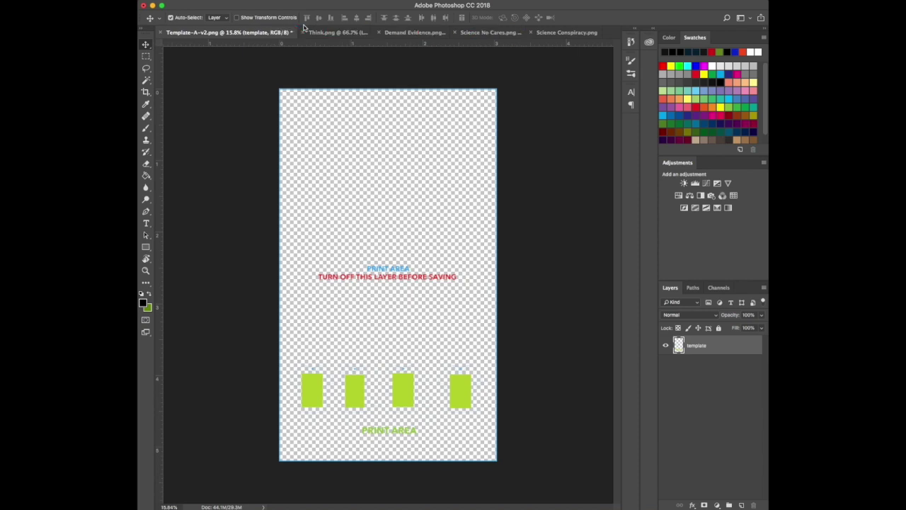
Place the THINK! artwork top-centre at about 242% as hidden layer 'think', closing Think.png.
click(329, 33)
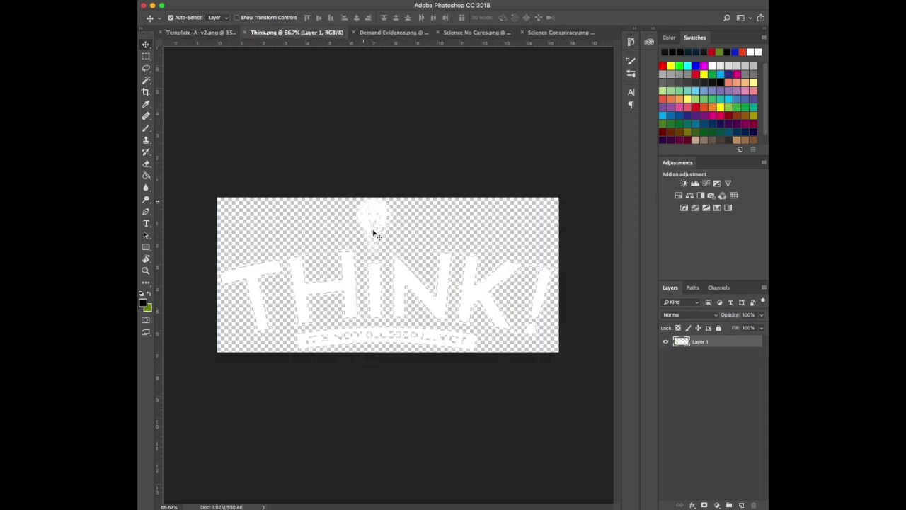
drag(375, 277, 376, 198)
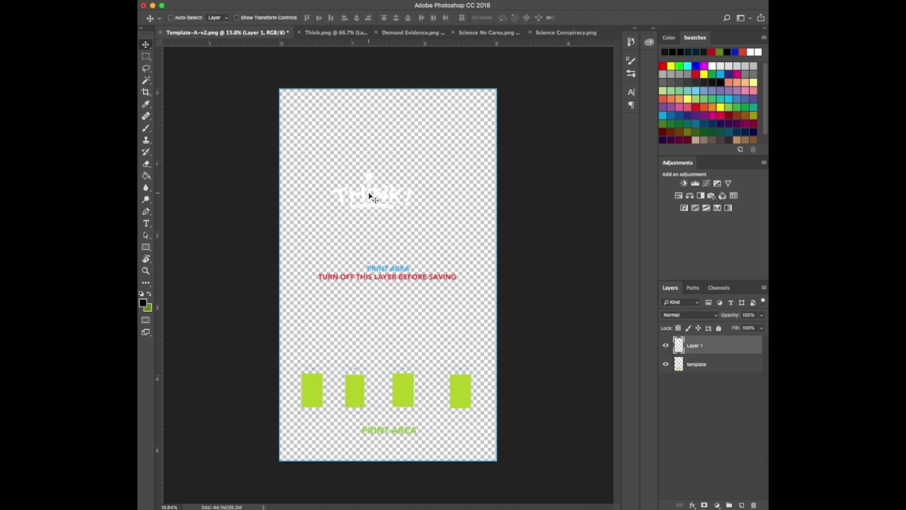
key(super+t)
drag(412, 172, 527, 120)
drag(456, 161, 395, 169)
key(Return)
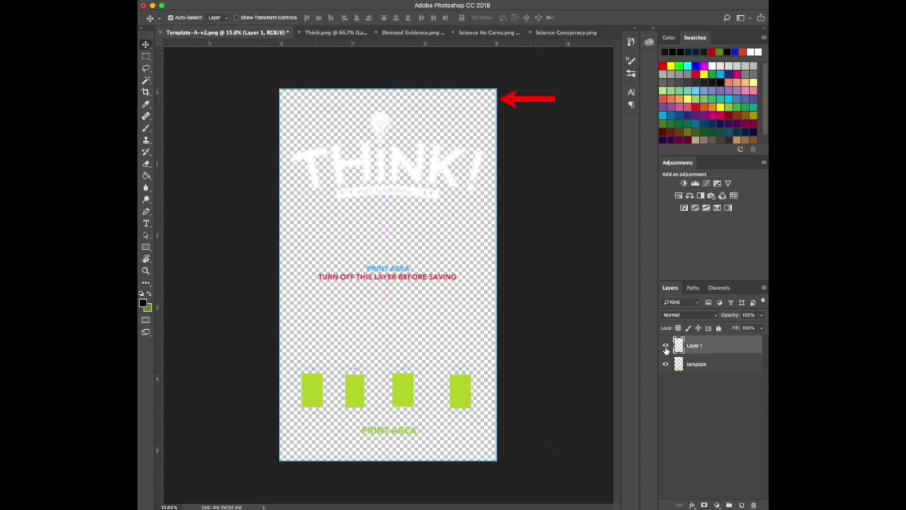
double_click(694, 345)
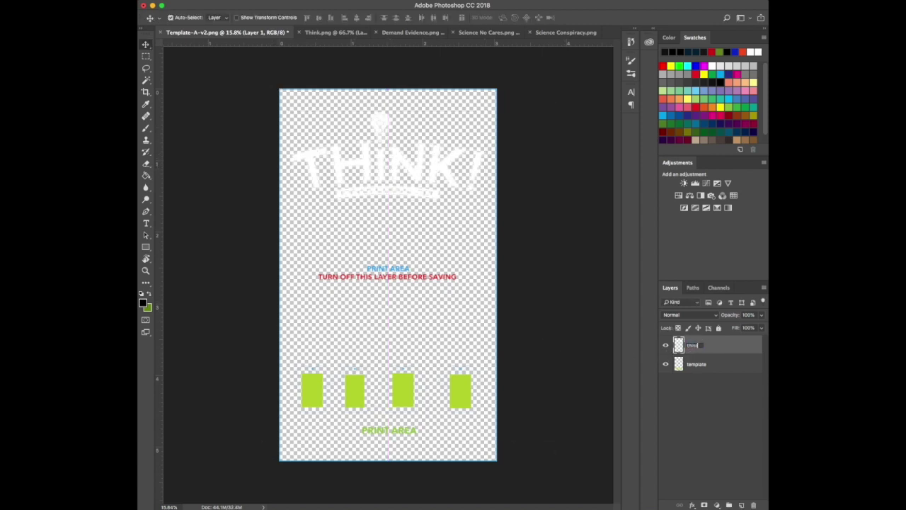
key(Return)
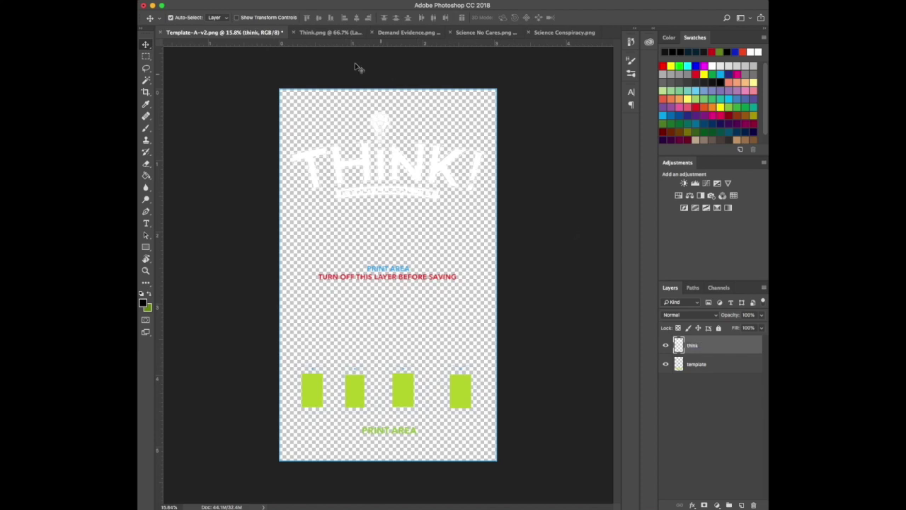
click(666, 347)
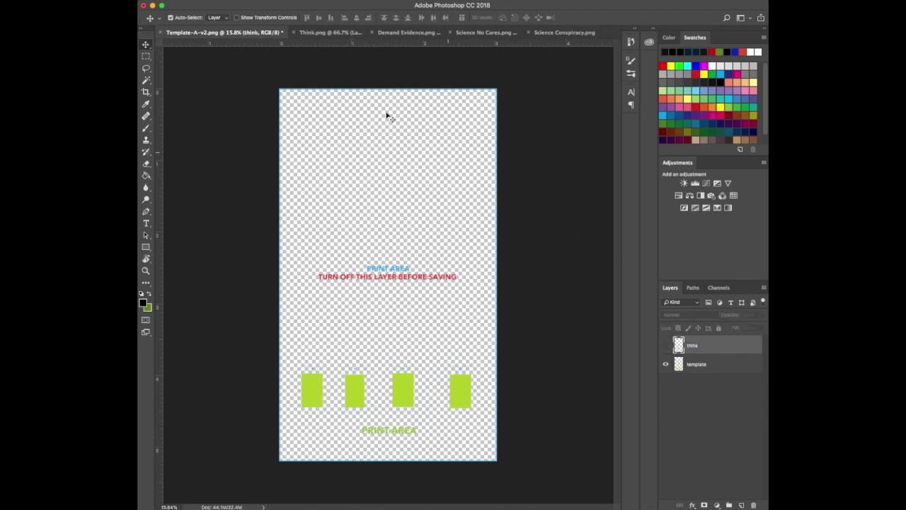
click(300, 34)
click(246, 32)
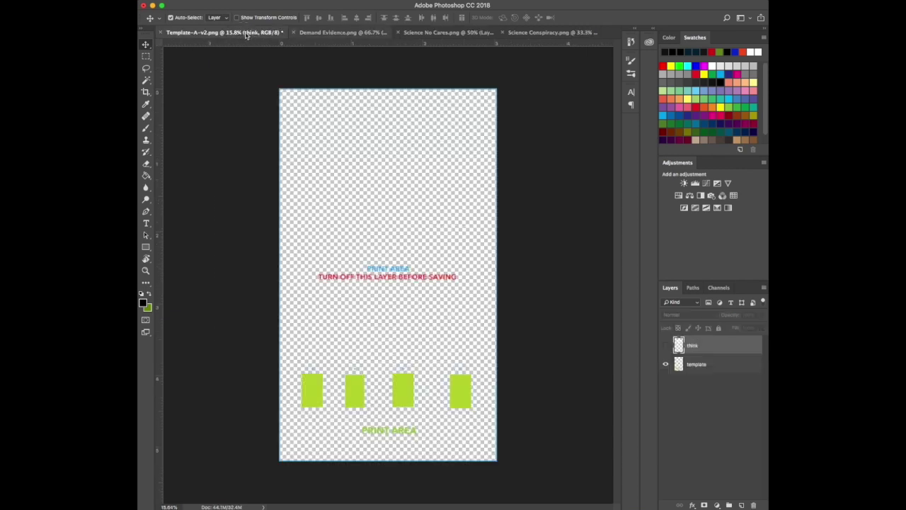
Add the Demand Evidence artwork at about 224% as hidden layer 'atom' and close its document.
click(326, 33)
drag(382, 254, 400, 208)
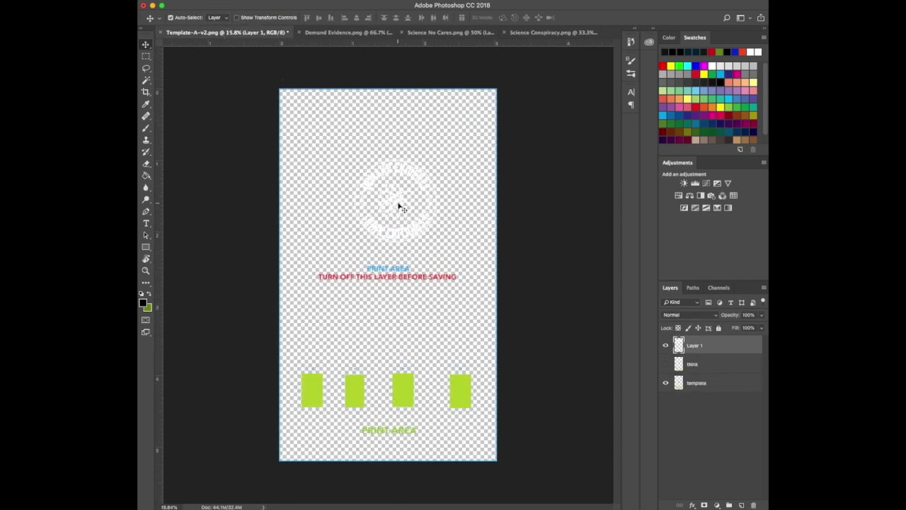
key(super+t)
drag(352, 157, 217, 77)
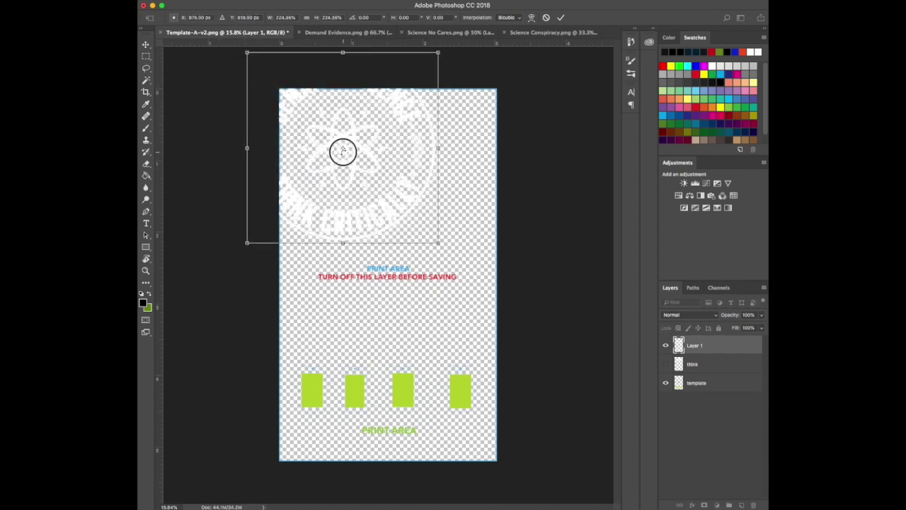
drag(388, 203, 429, 252)
key(Return)
mouse_move(386, 198)
mouse_down()
mouse_move(397, 183)
mouse_move(390, 203)
mouse_up()
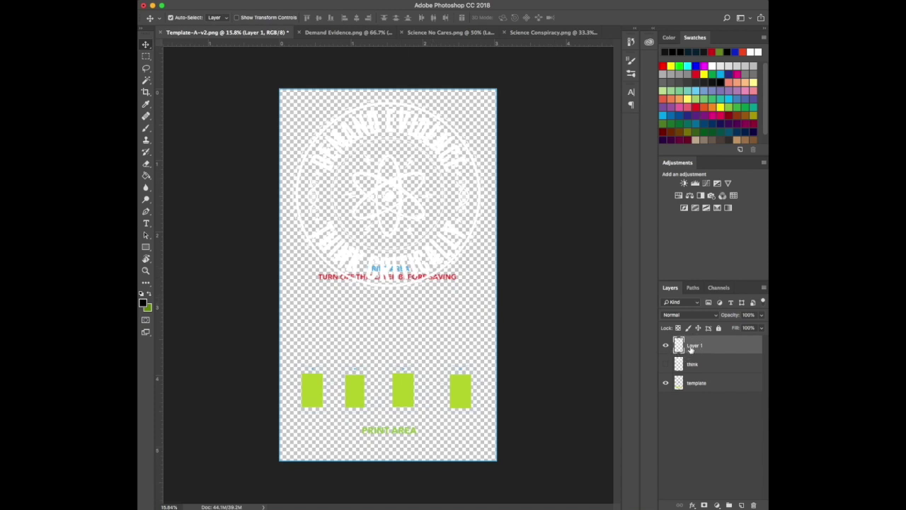
key(Return)
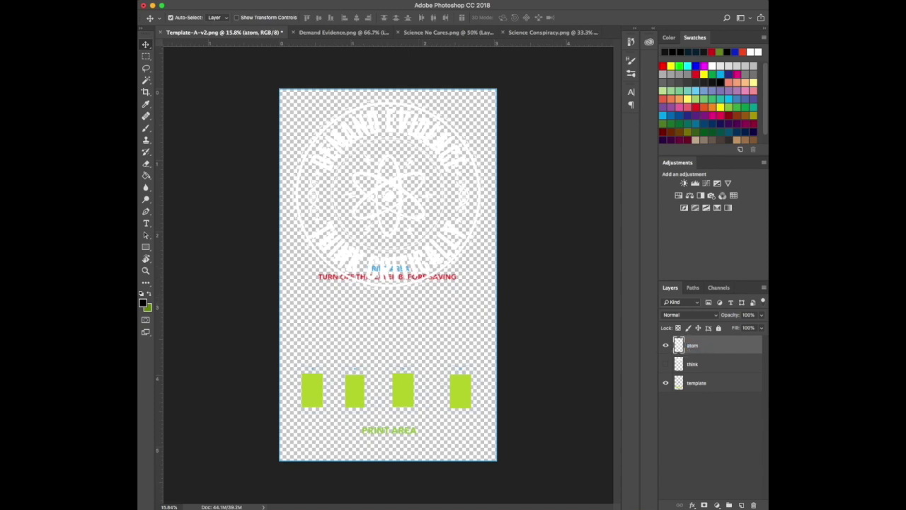
click(666, 344)
click(309, 34)
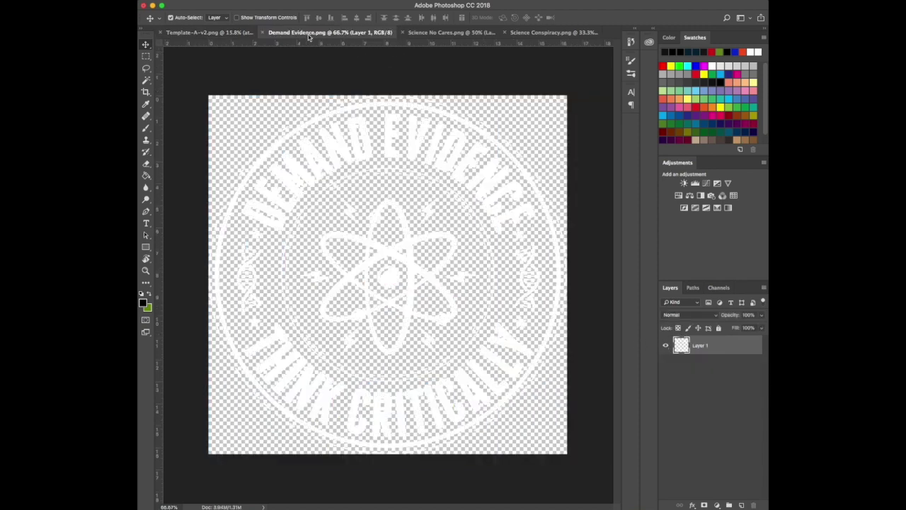
click(261, 33)
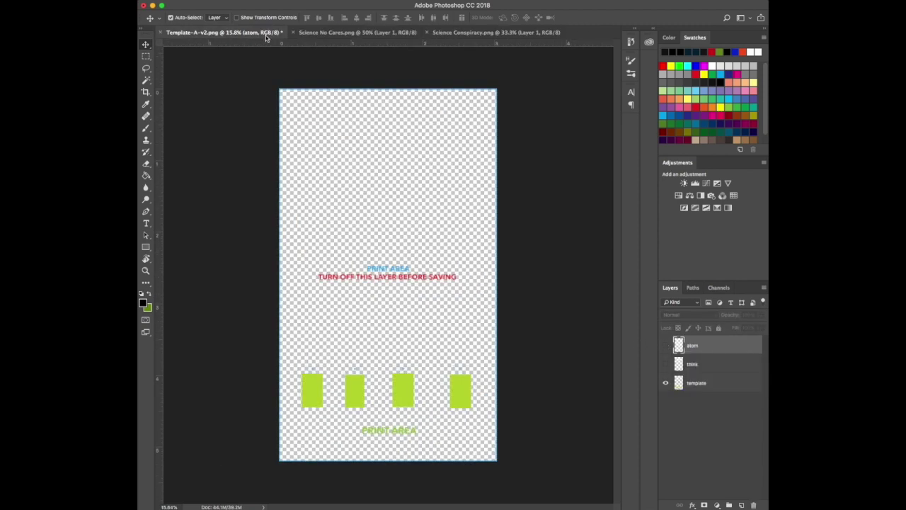
Add the Science No Cares artwork as hidden layer 'no cares' and close its document.
click(319, 34)
drag(360, 199, 383, 200)
double_click(695, 345)
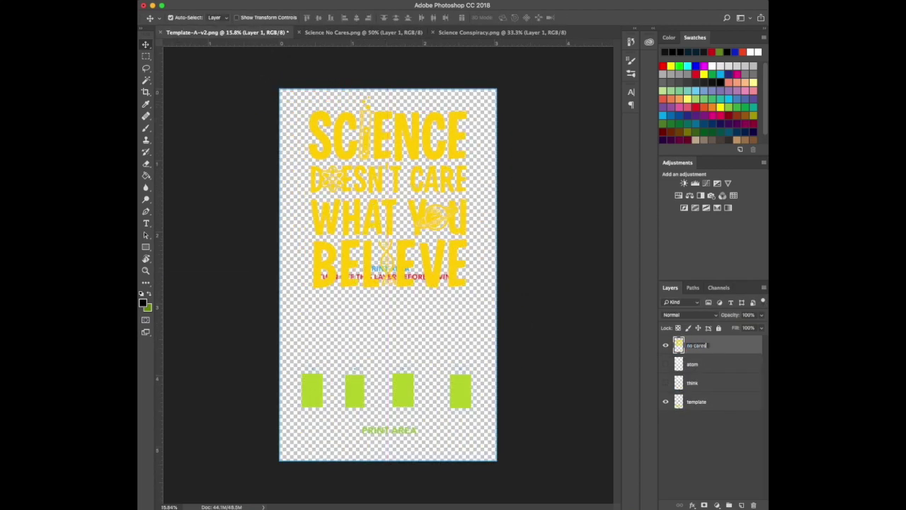
key(Return)
click(666, 345)
click(300, 33)
Add the Science Conspiracy seal in the template's upper half as hidden layer 'conspiracy'.
click(371, 33)
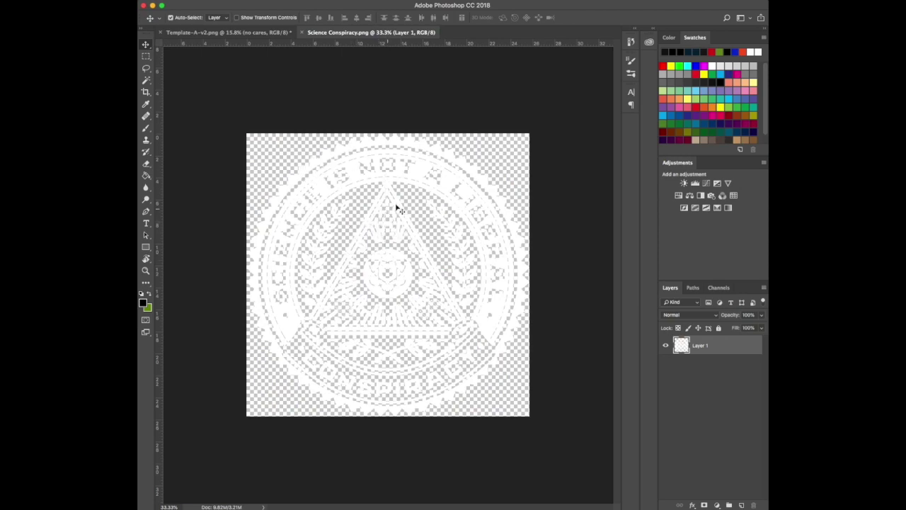
mouse_move(397, 208)
mouse_down()
mouse_move(243, 36)
mouse_move(405, 212)
mouse_up()
key(ctrl+t)
drag(473, 257, 448, 230)
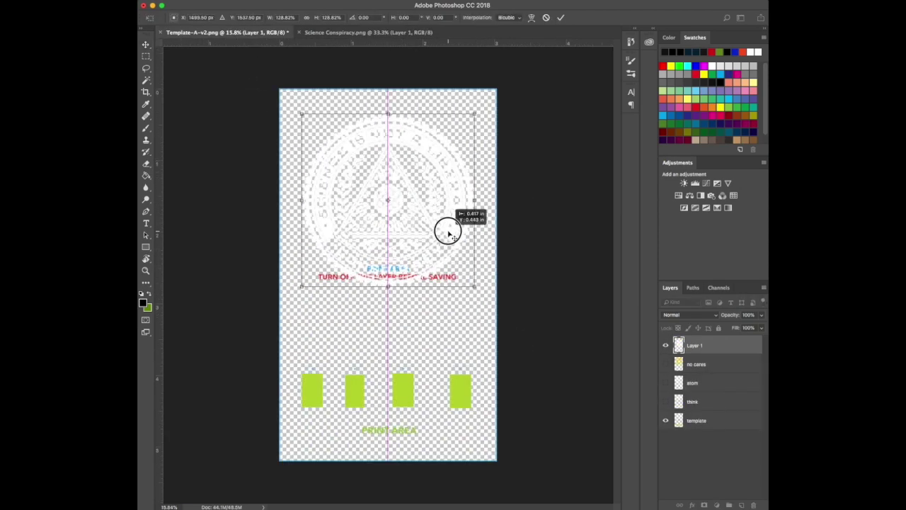
key(Return)
text(conspiracy)
key(Return)
click(665, 345)
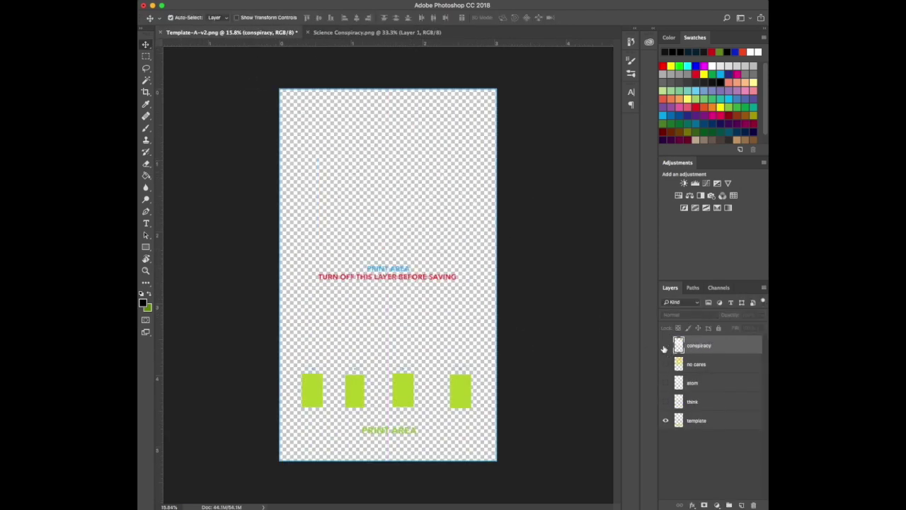
click(333, 32)
Hide the template layer and save the conspiracy design alone as Conspiracy.png in Import Zip 1.
click(300, 33)
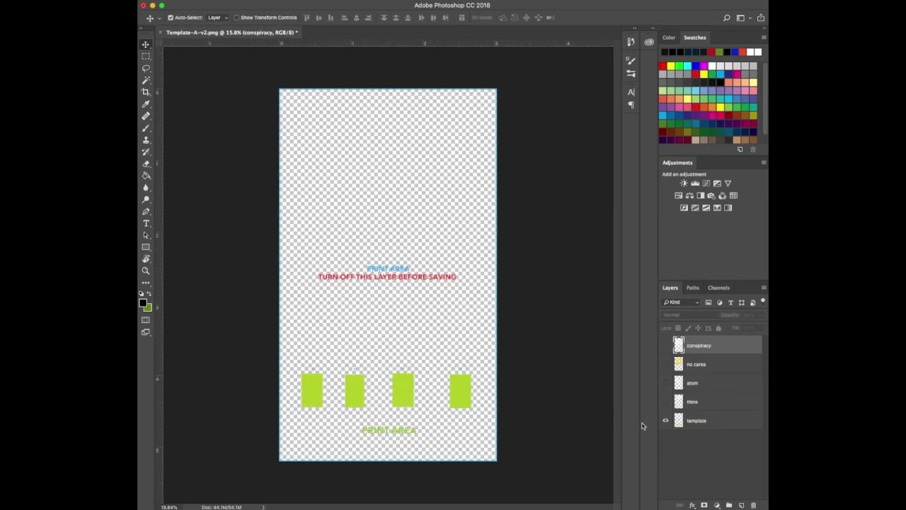
click(666, 421)
click(666, 345)
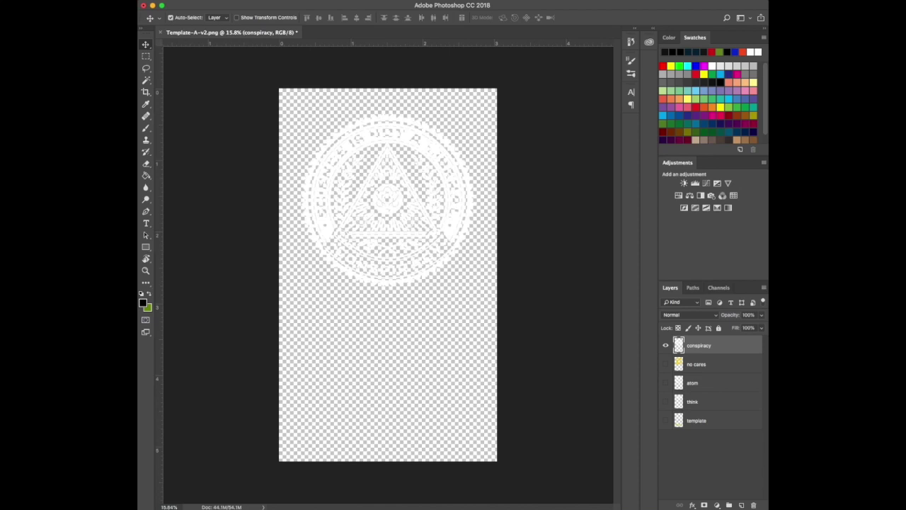
key(super+shift+s)
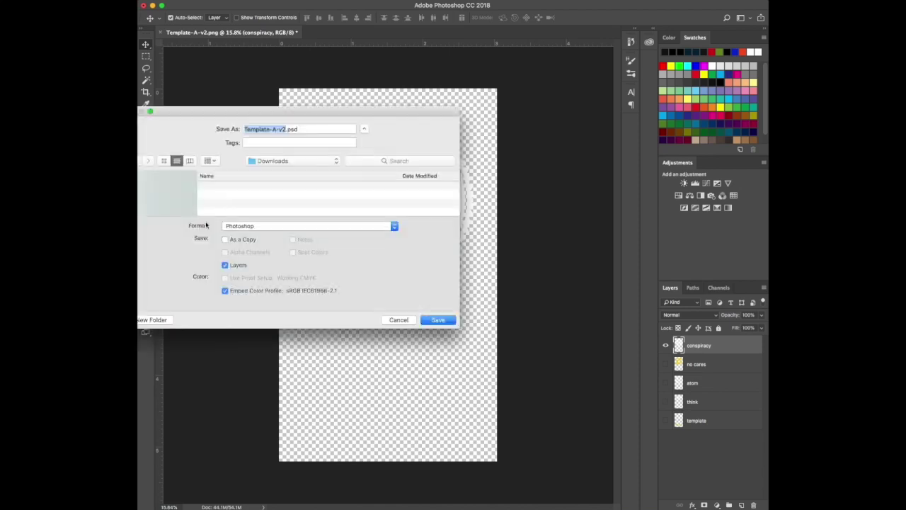
drag(354, 116, 449, 122)
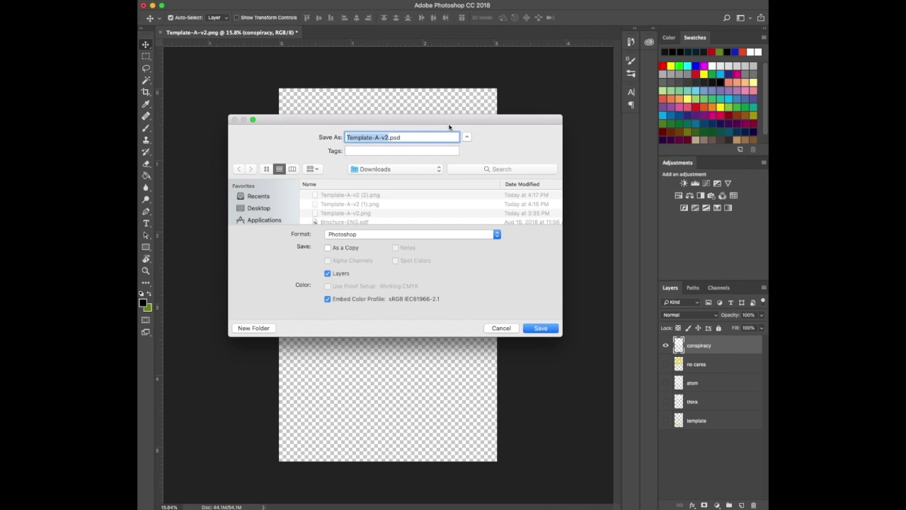
text(Conspiracy)
click(342, 236)
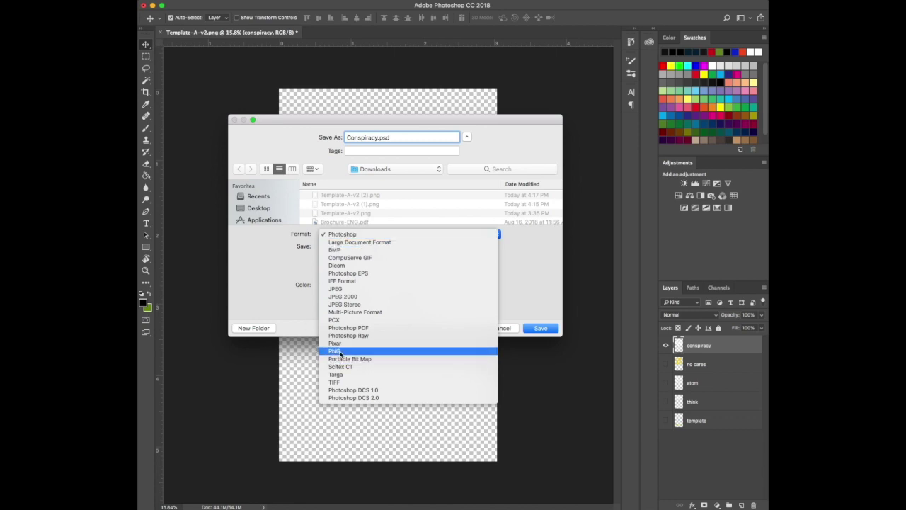
click(336, 331)
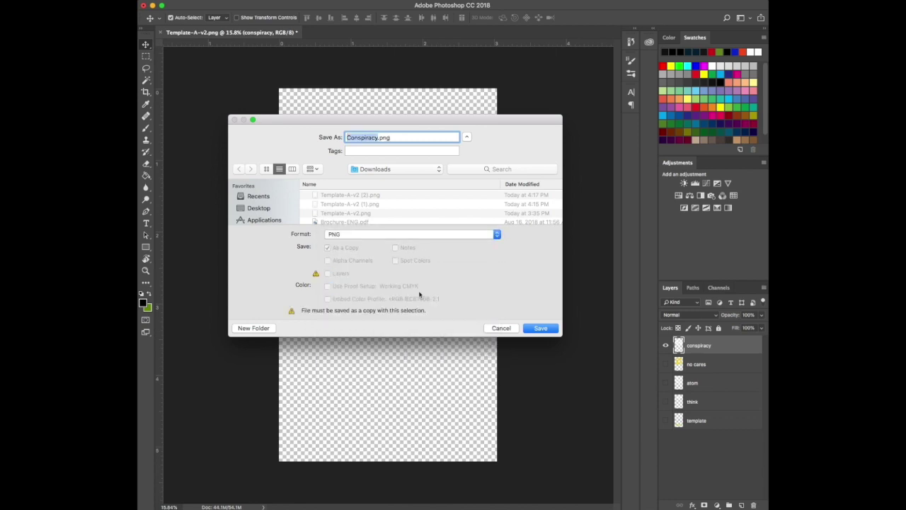
click(385, 169)
click(375, 241)
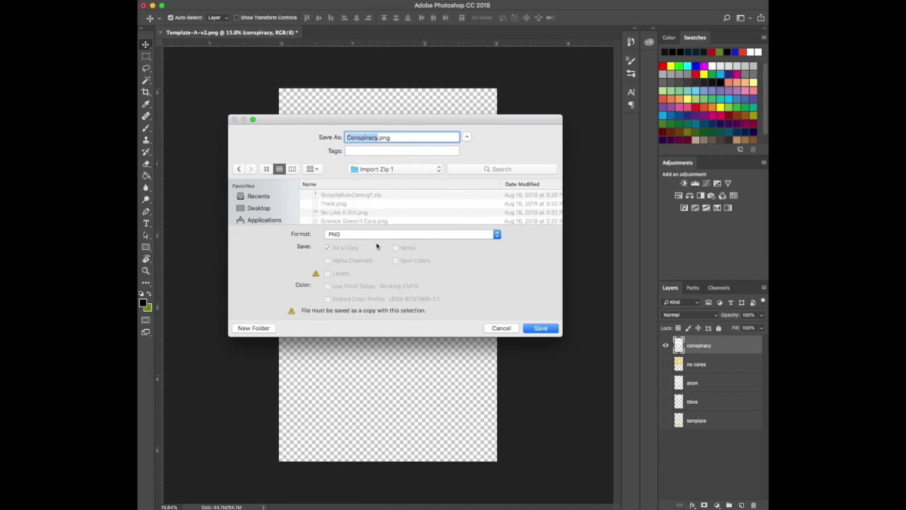
click(542, 328)
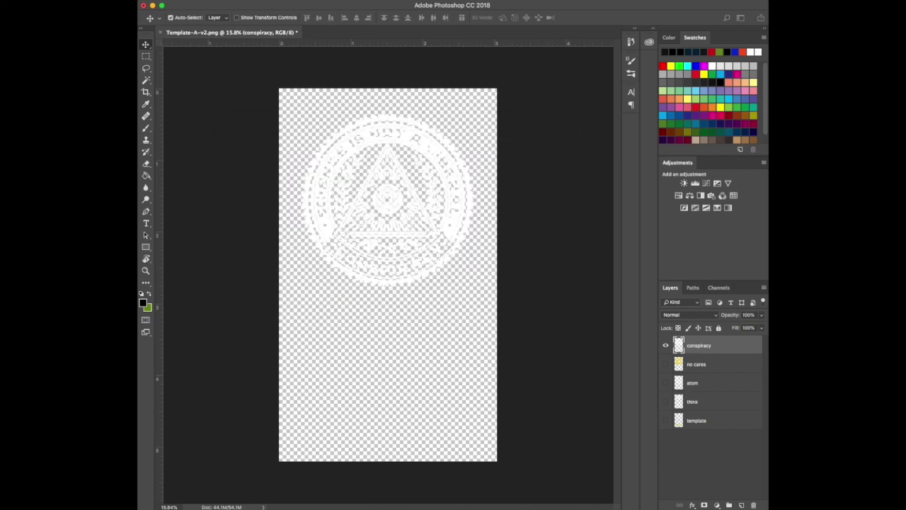
click(461, 299)
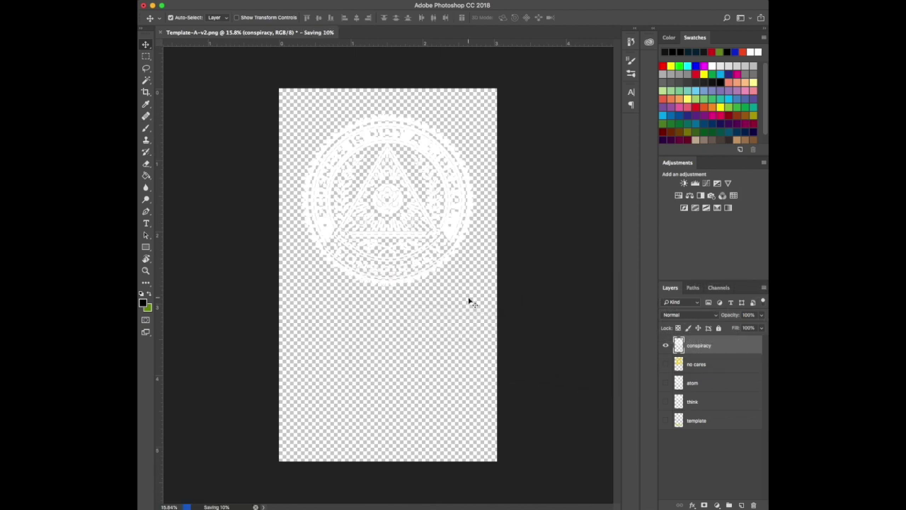
Save the no cares layer alone as No Cares.png in Import Zip 1.
click(665, 346)
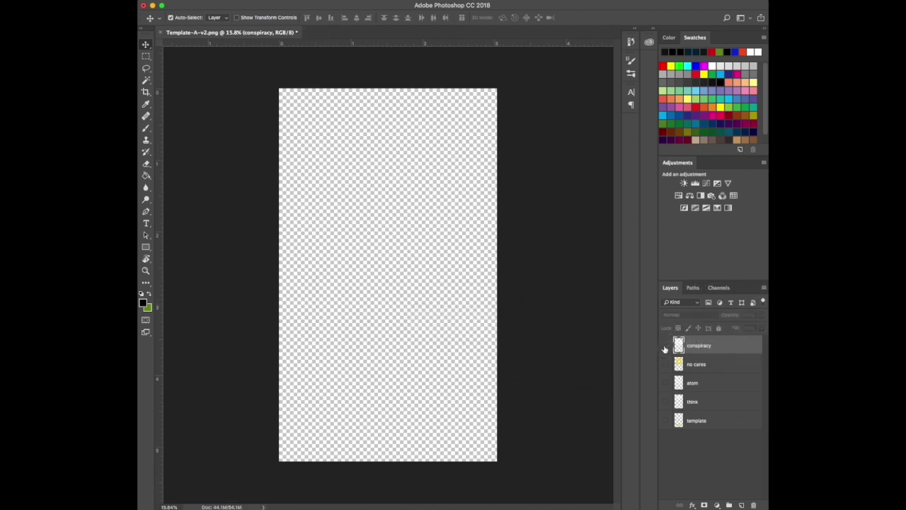
click(665, 364)
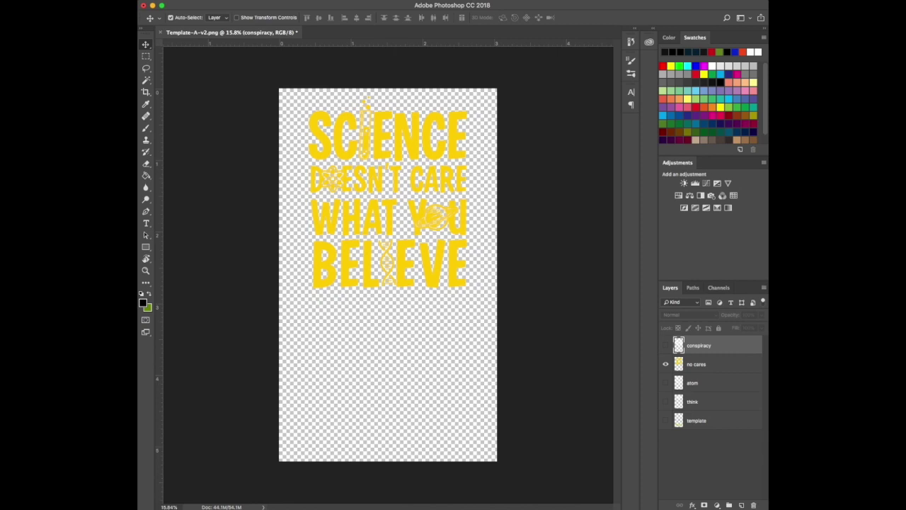
key(super+shift+s)
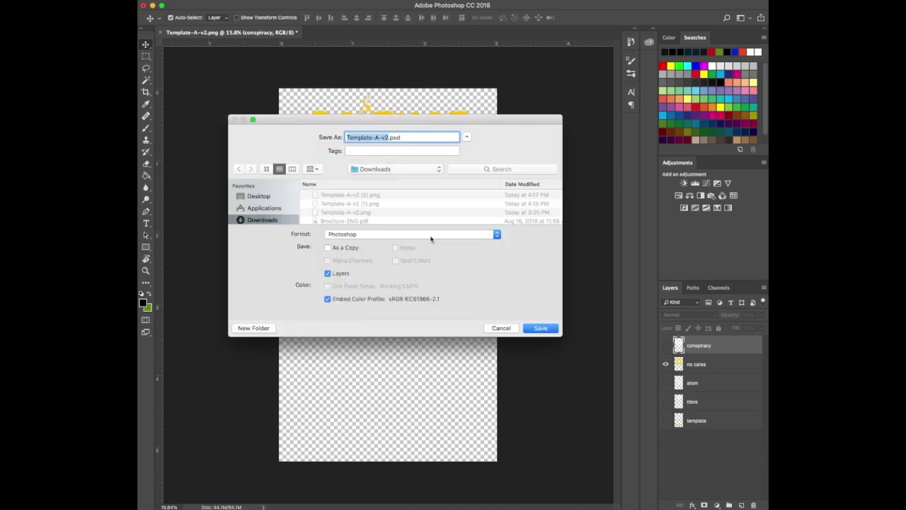
text(No Cares)
click(374, 169)
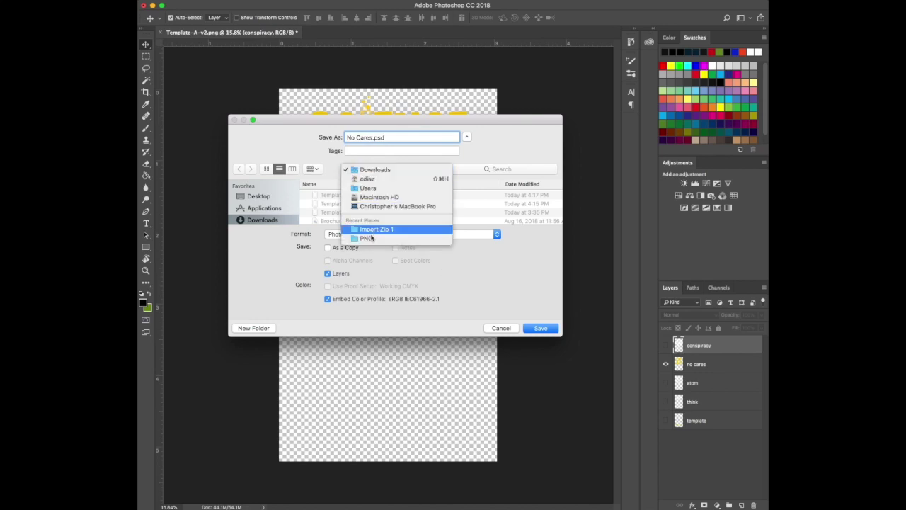
click(368, 230)
click(344, 233)
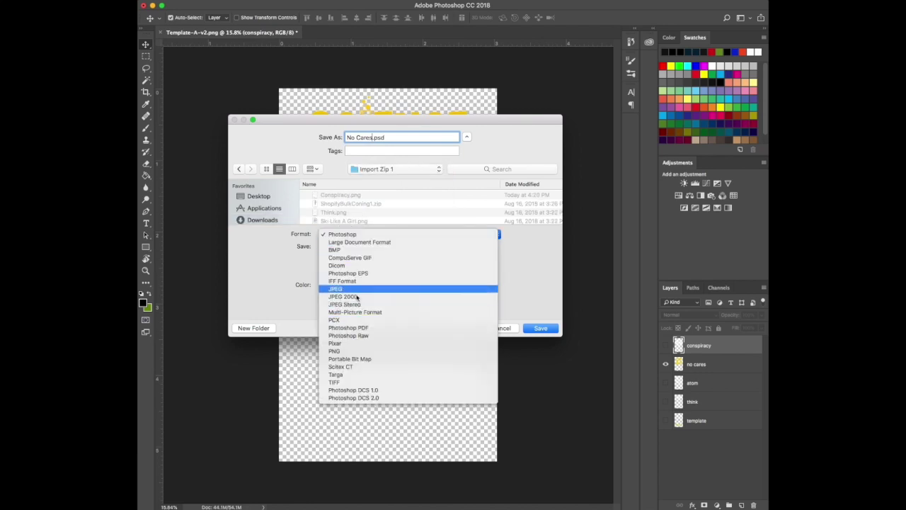
click(345, 351)
click(536, 329)
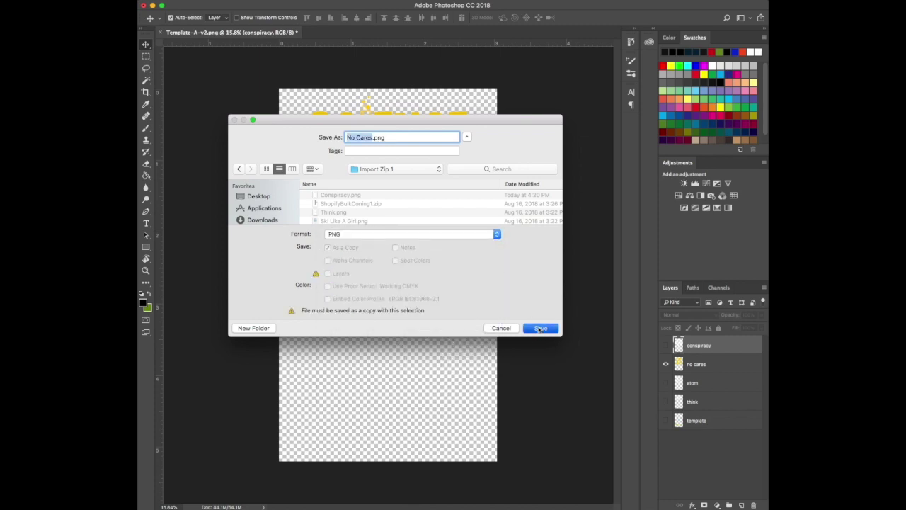
click(471, 300)
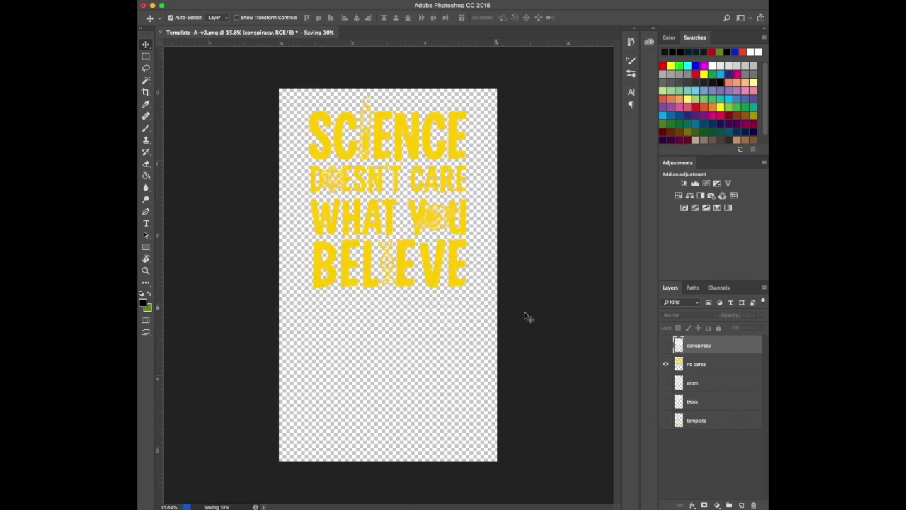
Save the atom layer alone as Atom.png in Import Zip 1.
click(666, 364)
click(666, 384)
key(super+shift+s)
click(372, 234)
click(373, 352)
click(356, 170)
click(369, 230)
key(Return)
click(467, 295)
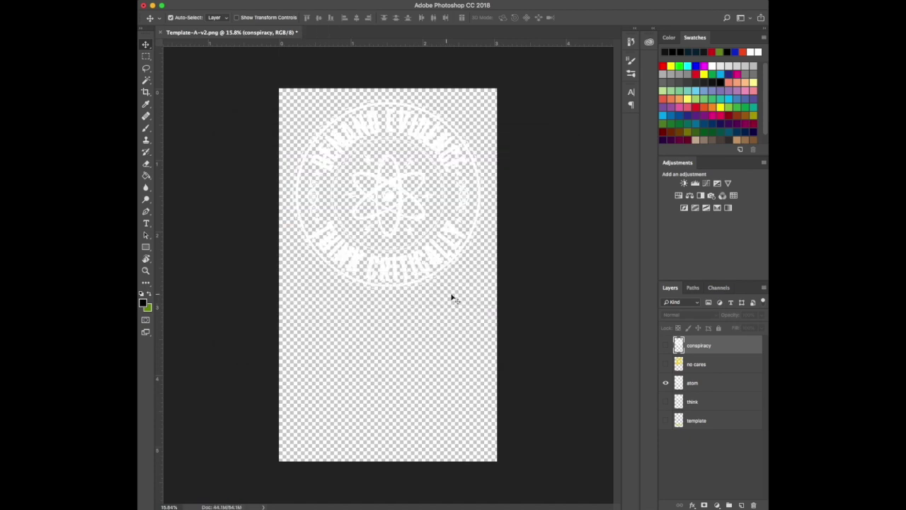
Save the think layer as Think.png in Import Zip 1, replacing the existing file.
click(665, 383)
click(666, 402)
key(super+shift+s)
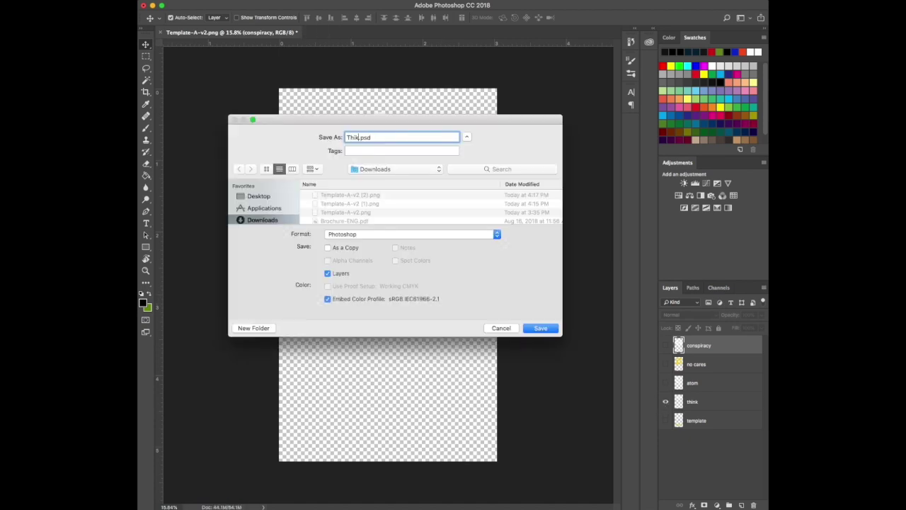
click(372, 234)
click(373, 351)
key(Return)
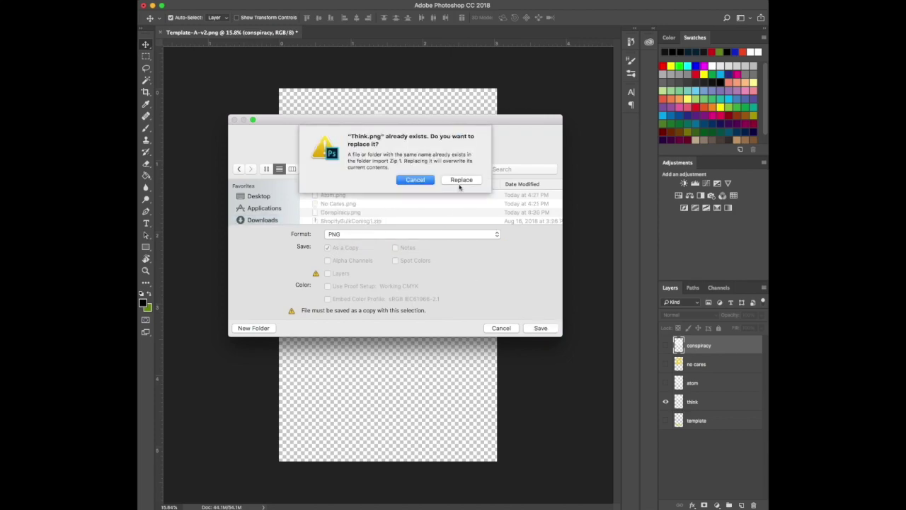
click(460, 180)
click(665, 401)
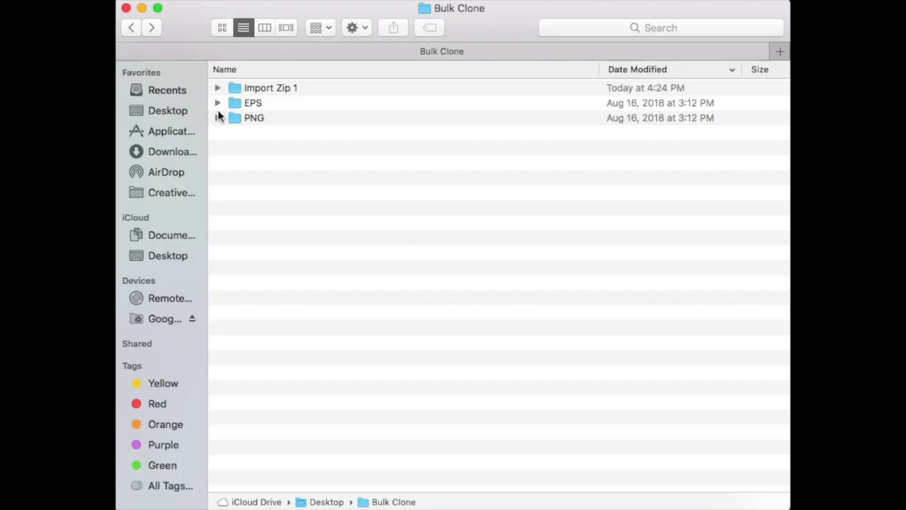
Compress the four design PNGs in Import Zip 1 into a single archive.
click(321, 91)
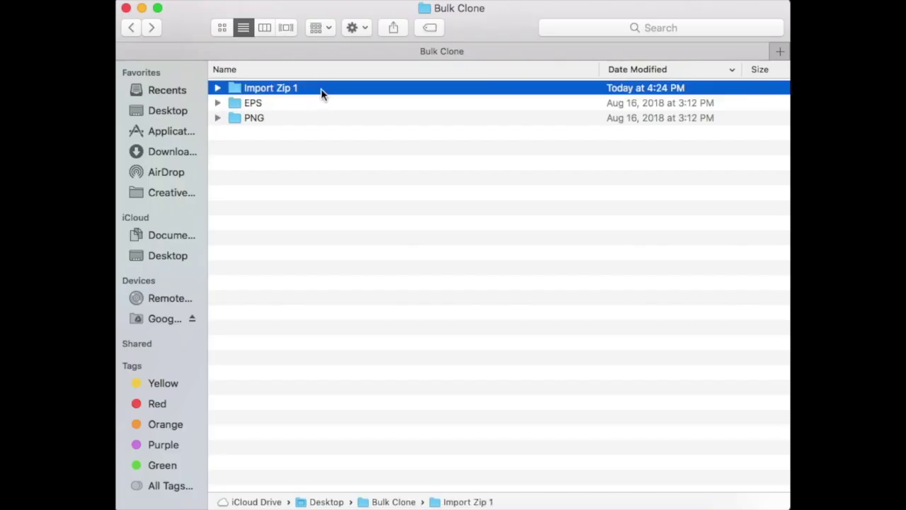
click(217, 88)
click(268, 105)
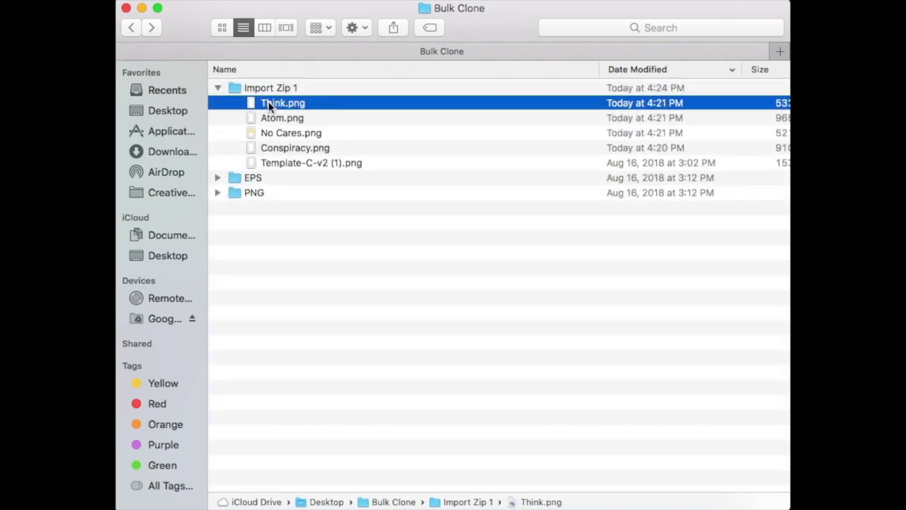
shift+click(275, 147)
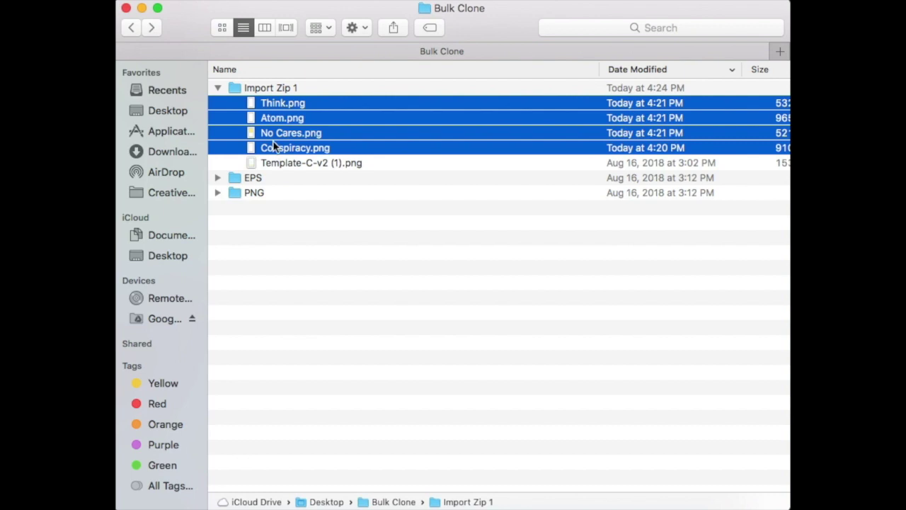
right_click(276, 132)
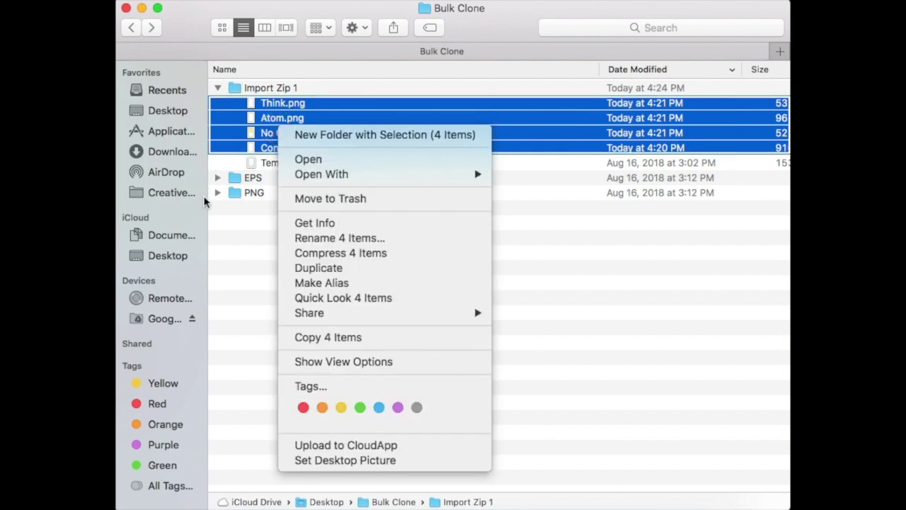
click(325, 253)
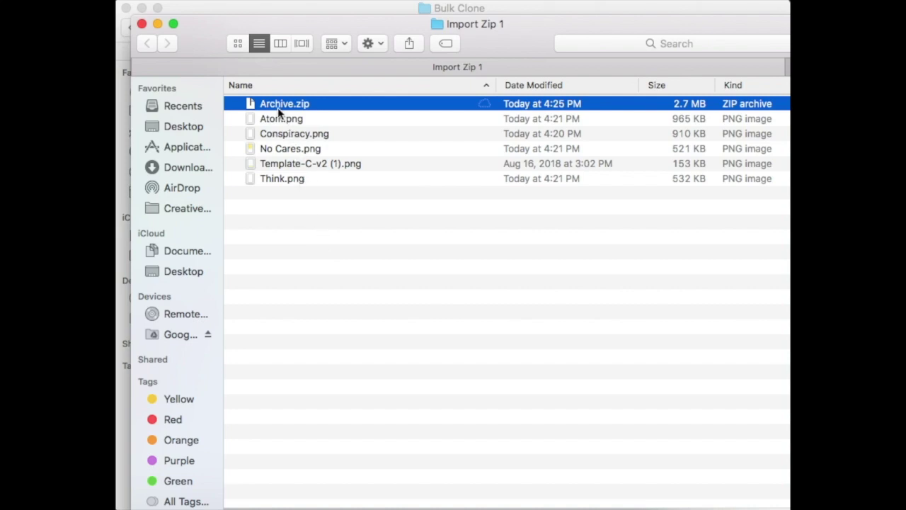
Rename the new archive to BulkClone.zip.
click(276, 105)
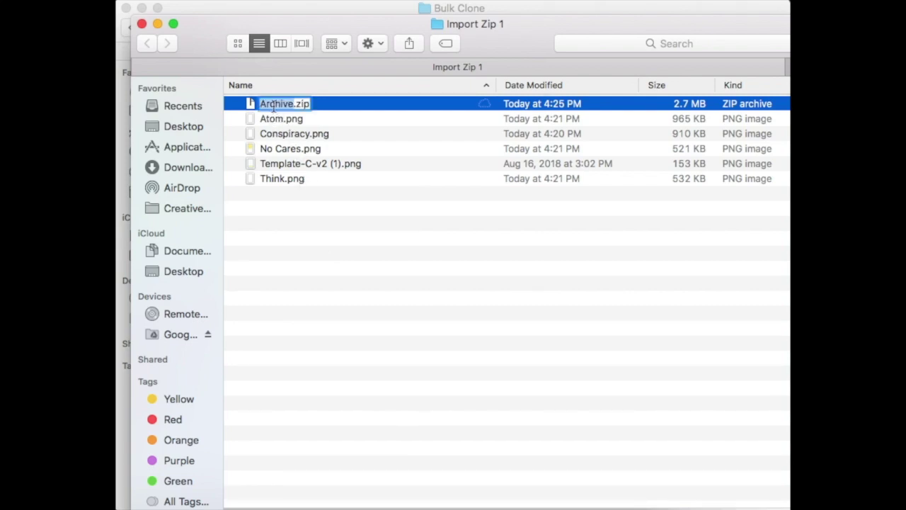
text(BulkClon)
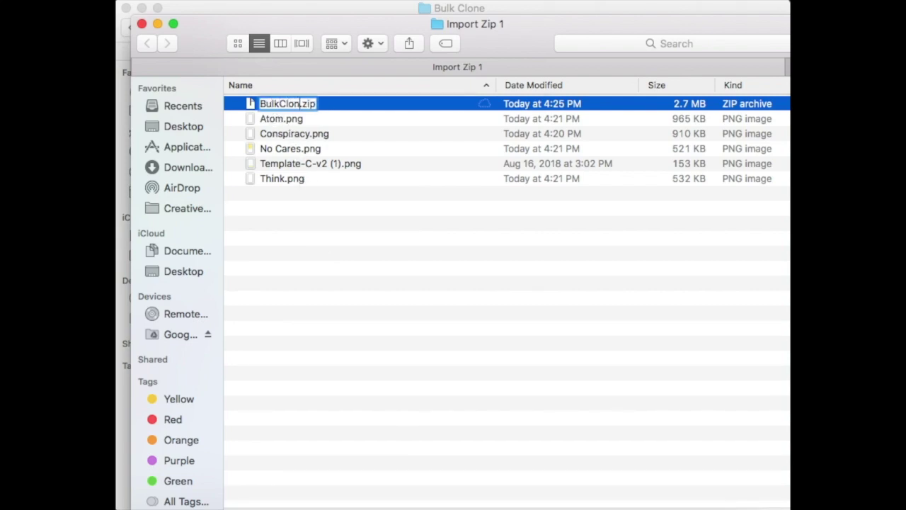
text(e)
key(Return)
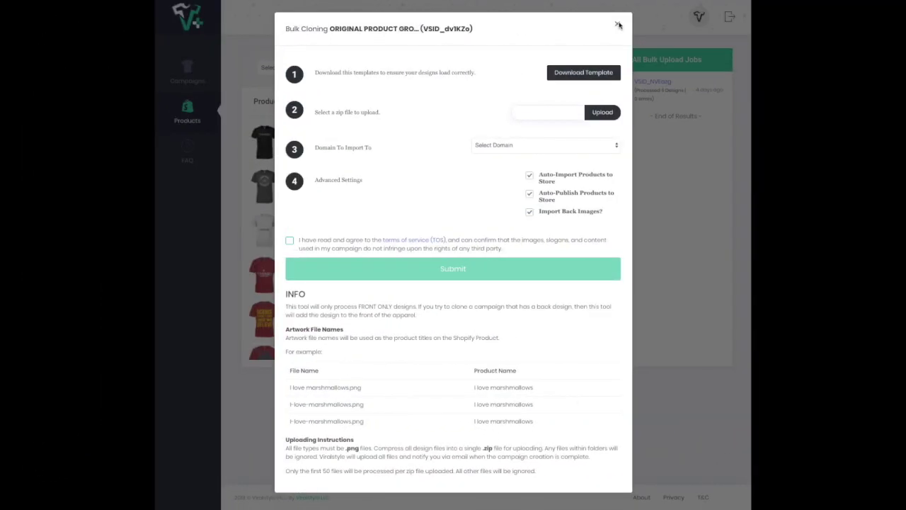
Start a bulk clone of ORIGINAL PRODUCT GROUP and upload BulkClone.zip.
click(618, 25)
drag(397, 133, 284, 126)
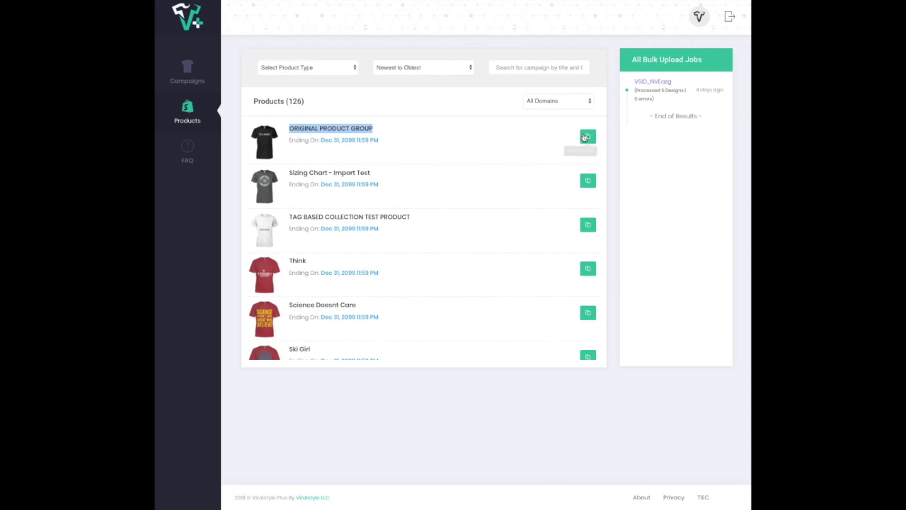
click(588, 136)
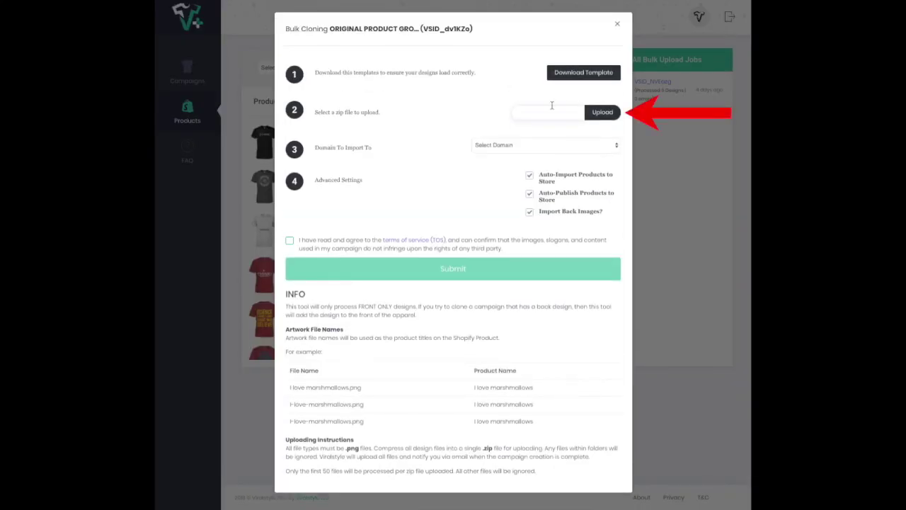
click(606, 115)
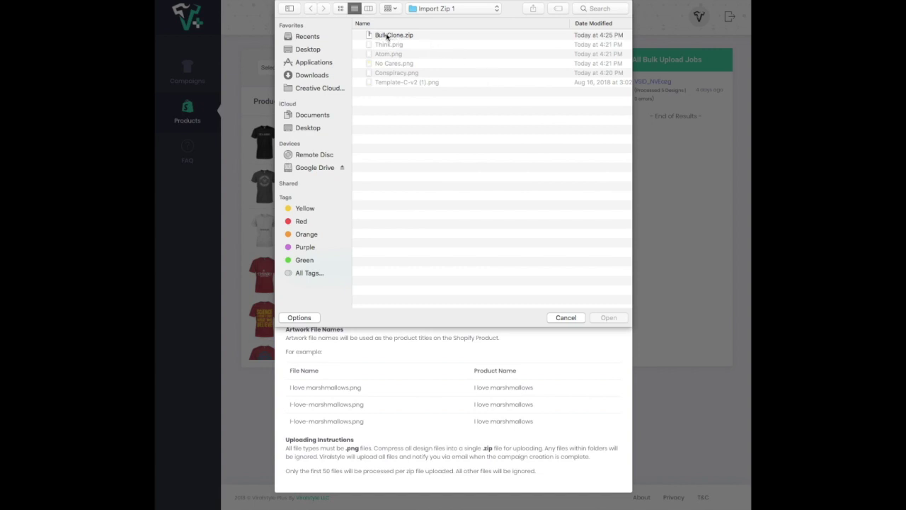
click(391, 36)
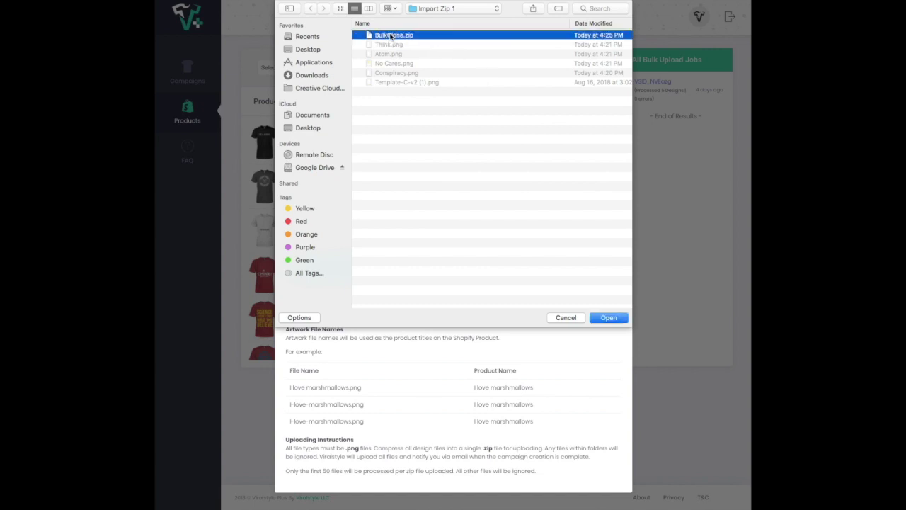
double_click(391, 37)
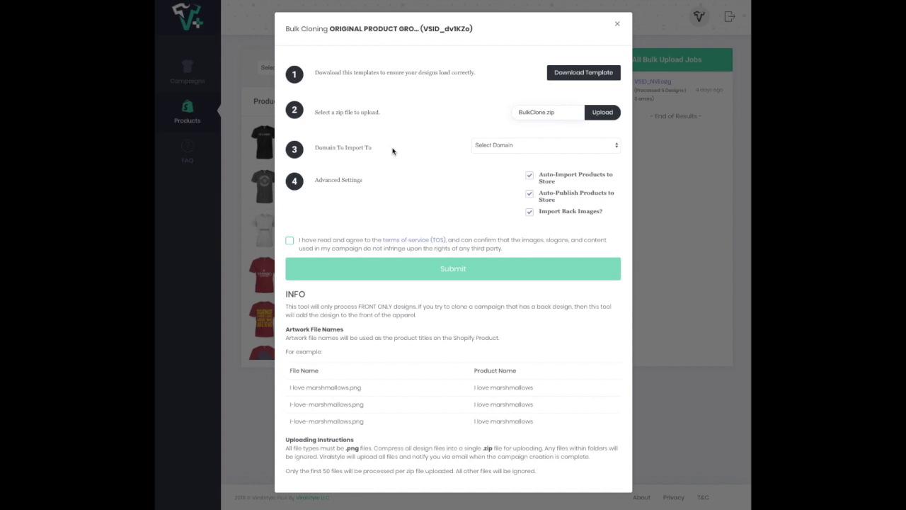
Choose the store domain, turn off back-image import, accept the terms, and submit.
click(506, 145)
click(492, 160)
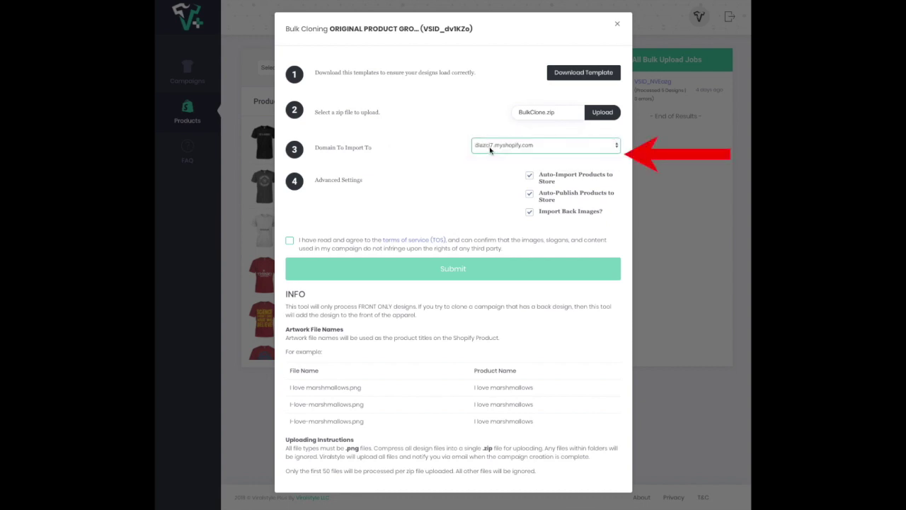
click(528, 182)
click(529, 198)
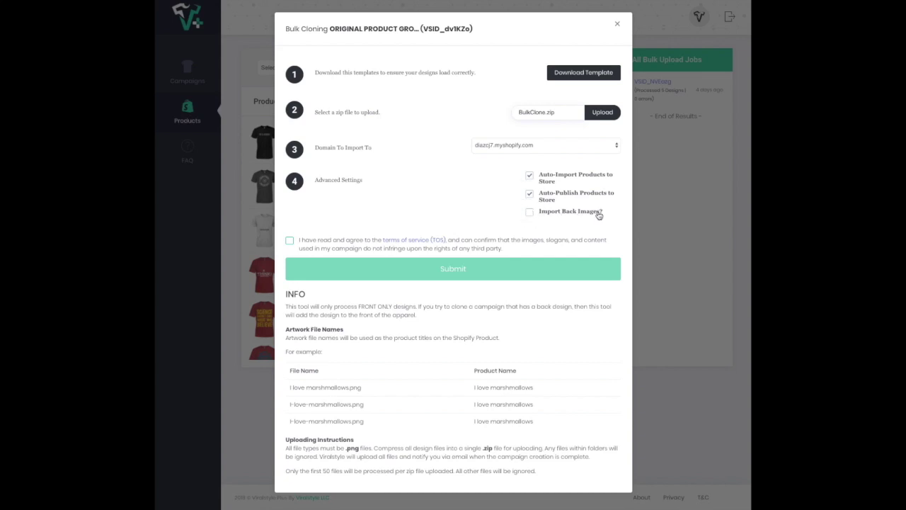
drag(601, 212, 552, 214)
click(526, 225)
click(291, 241)
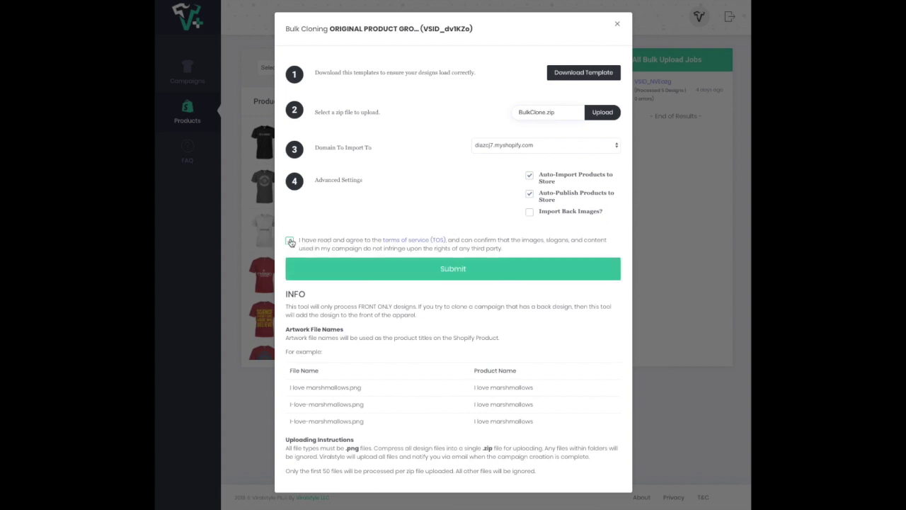
click(452, 272)
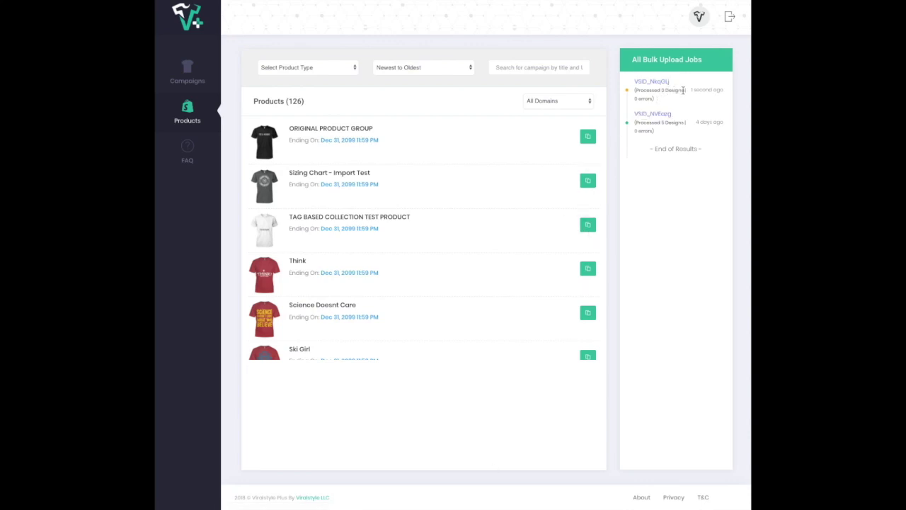
Reload Products and check the new bulk job until Think, No Cares, Atom and Conspiracy appear.
drag(635, 90, 687, 89)
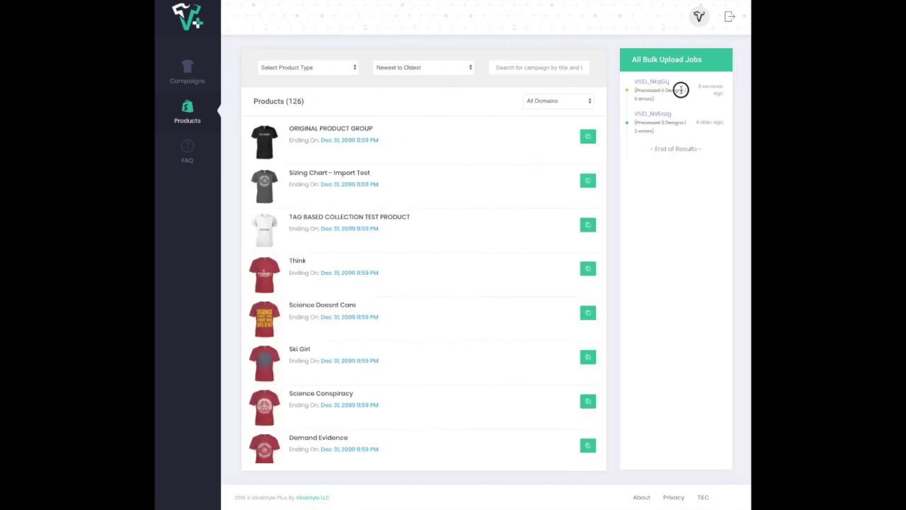
drag(681, 89, 633, 90)
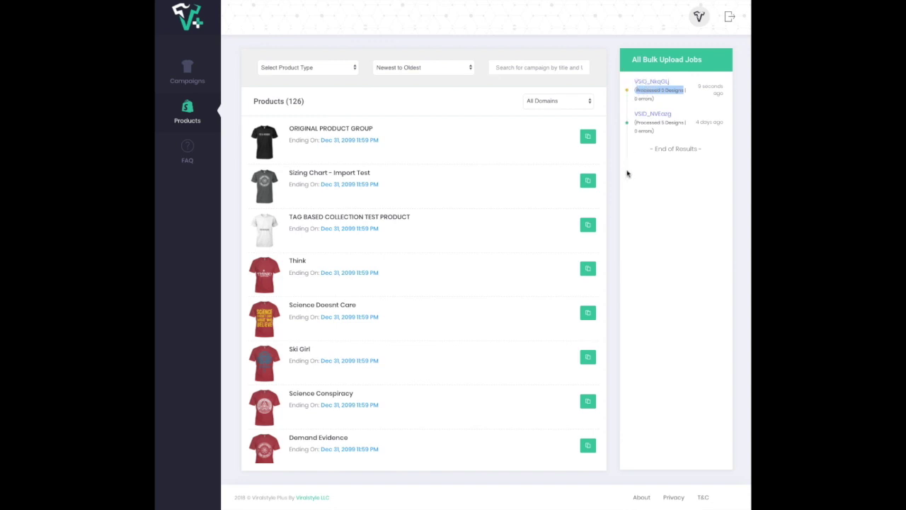
click(373, 99)
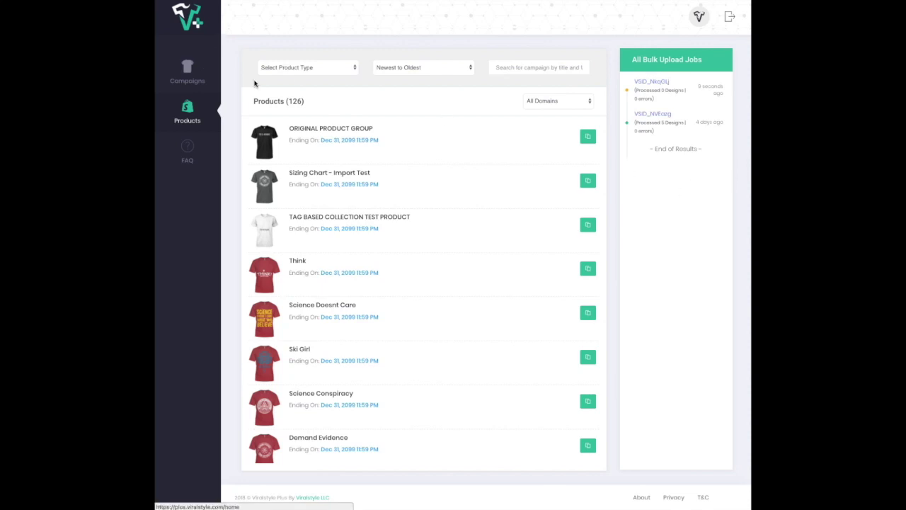
click(187, 114)
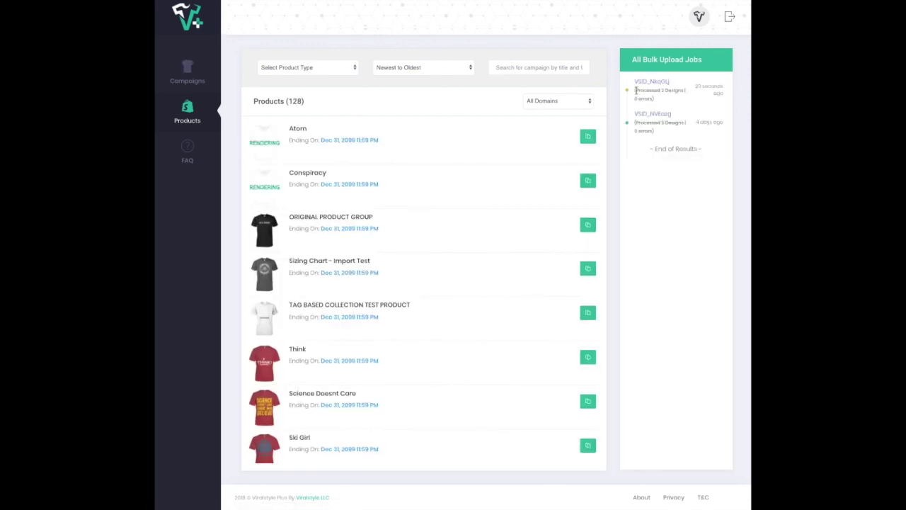
drag(635, 90, 684, 89)
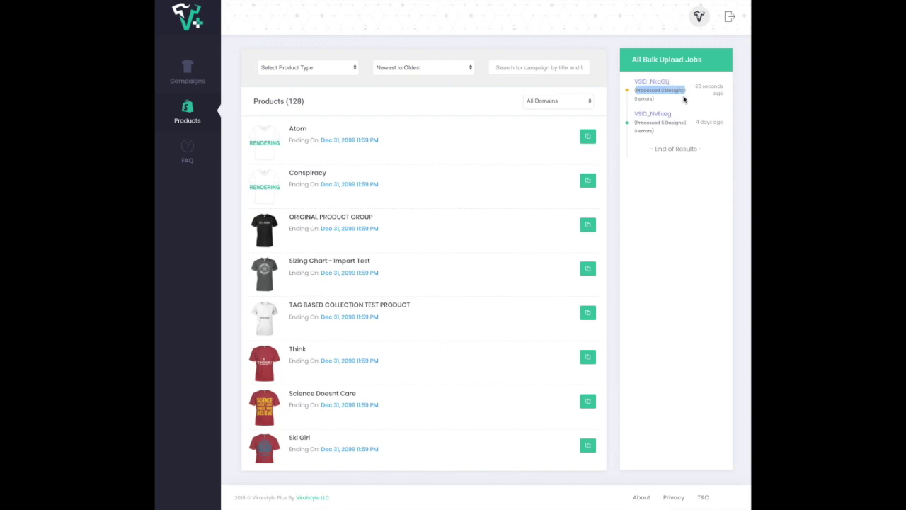
click(653, 184)
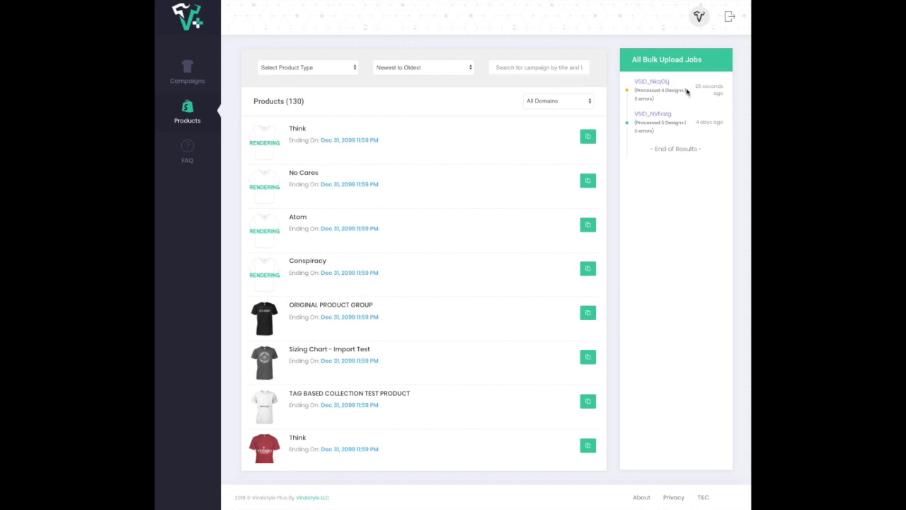
drag(686, 90, 629, 90)
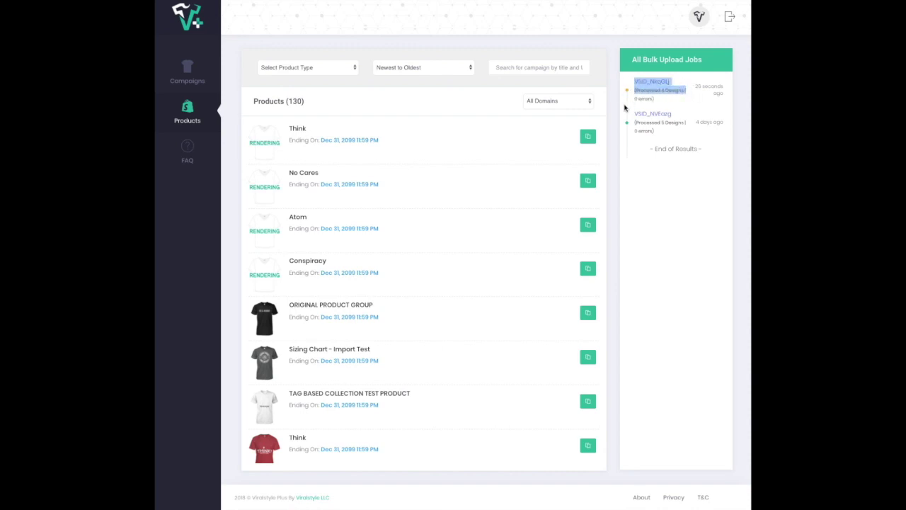
click(625, 108)
Review the new upload job's details and confirm it finished with zero errors.
click(647, 85)
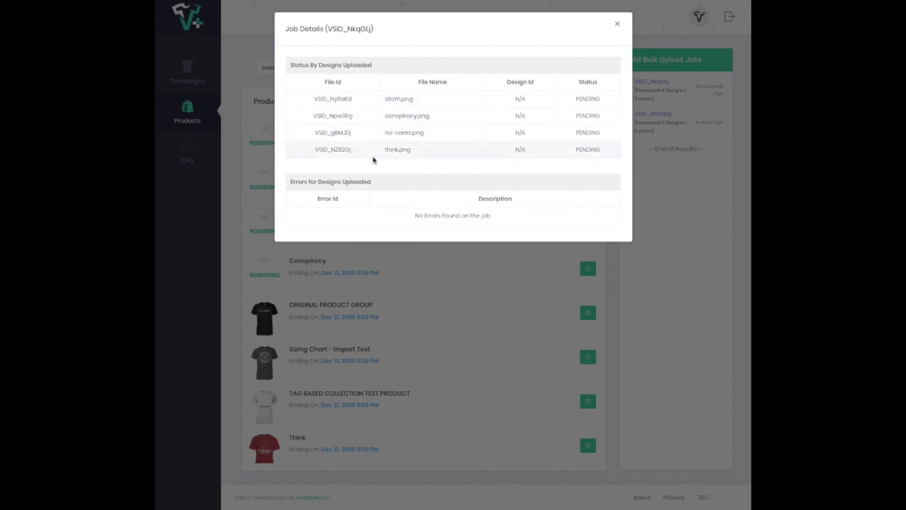
click(616, 24)
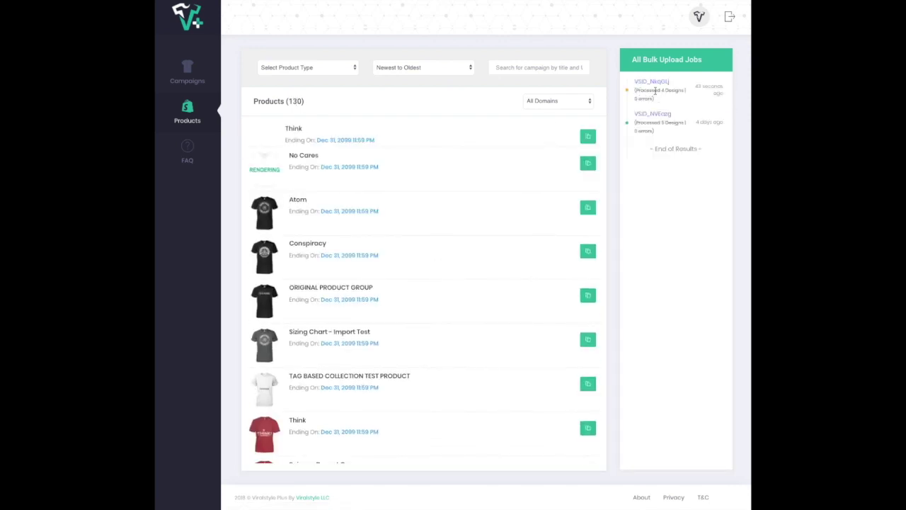
drag(651, 99, 635, 99)
click(666, 97)
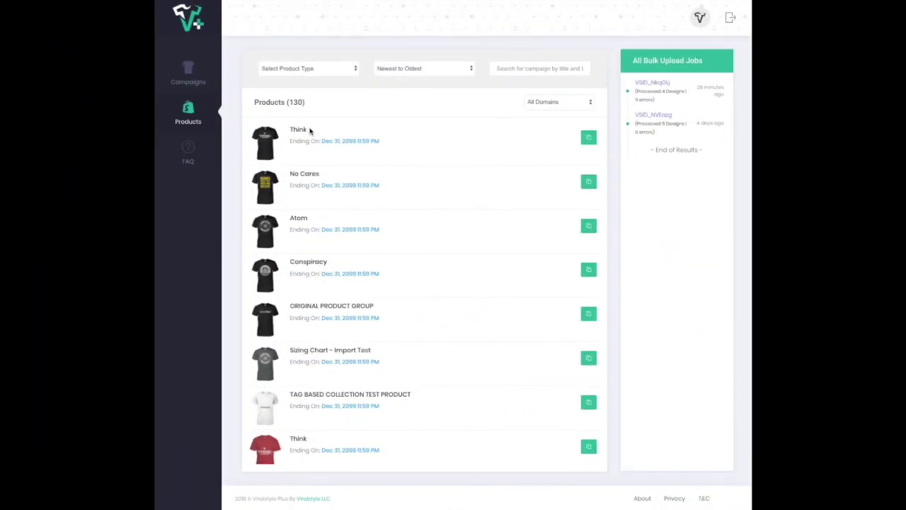
Check the Think, No Cares, Atom and Conspiracy products now show black T-shirt mockups.
drag(310, 130, 289, 128)
drag(290, 173, 319, 176)
drag(316, 219, 289, 219)
drag(289, 262, 336, 263)
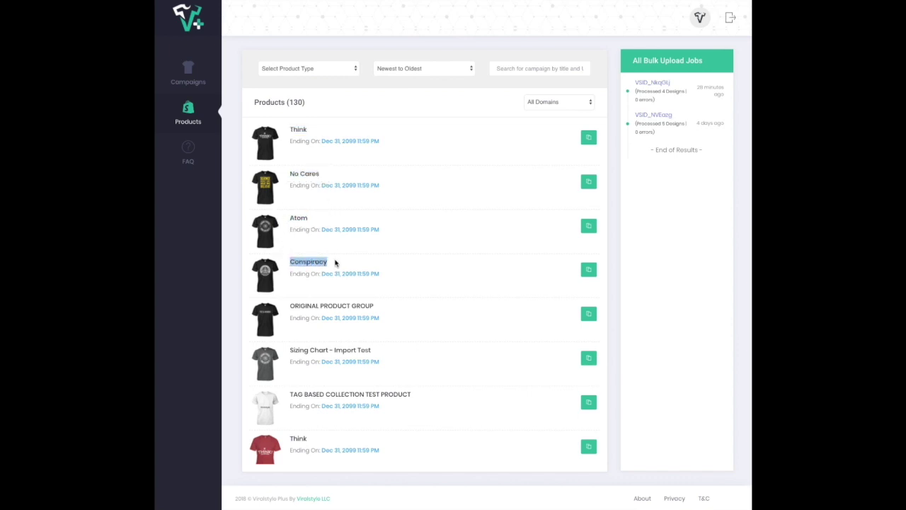
drag(373, 306, 241, 126)
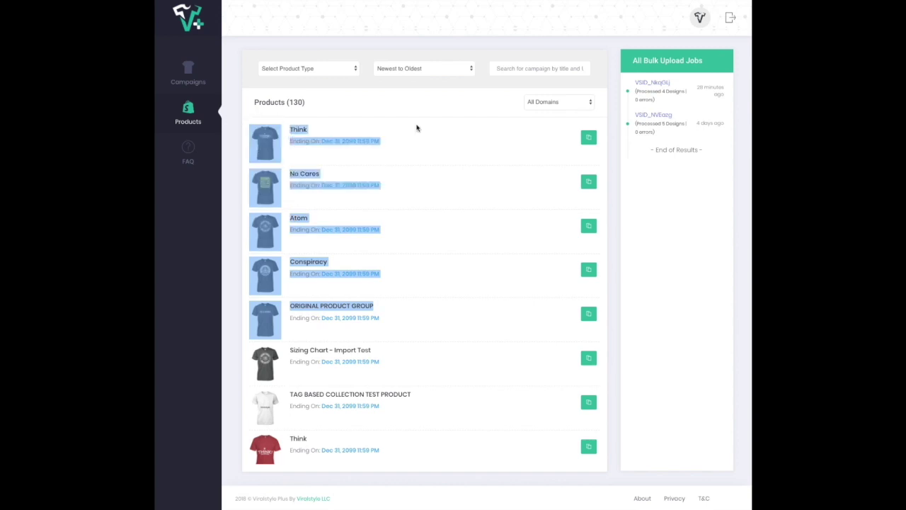